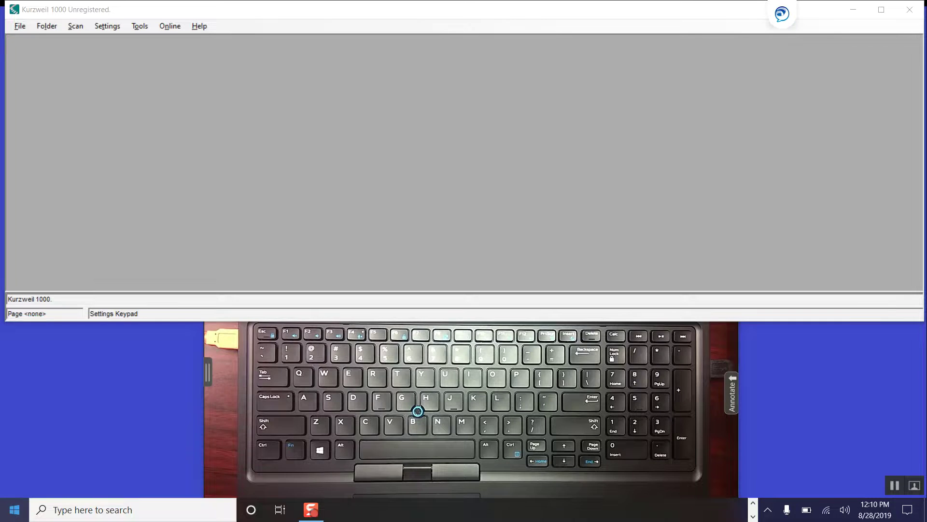
Bring up the window switcher to list all open windows, including the quick-reference PDF.
key("alt+Tab")
Page the quick reference in Edge to the basic scanning shortcuts, then move to the keypad guide.
key("alt+Tab")
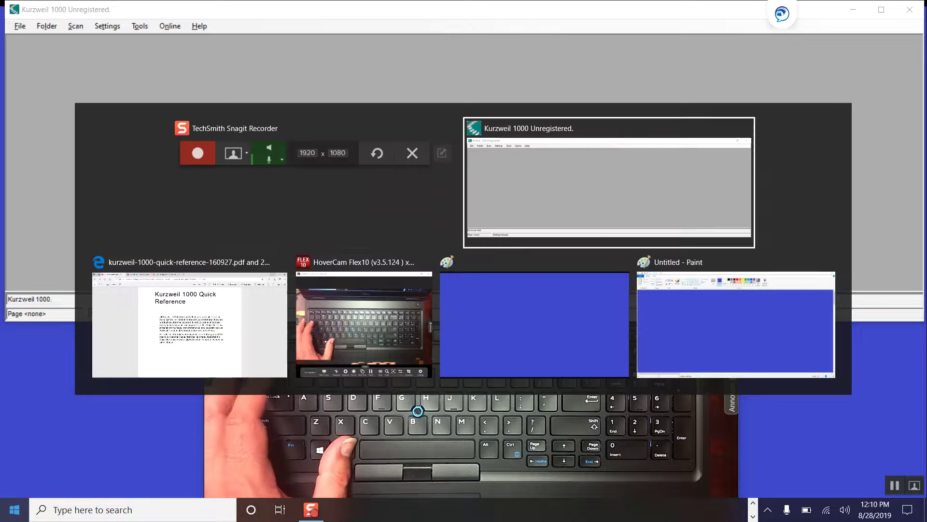
key("alt+Tab")
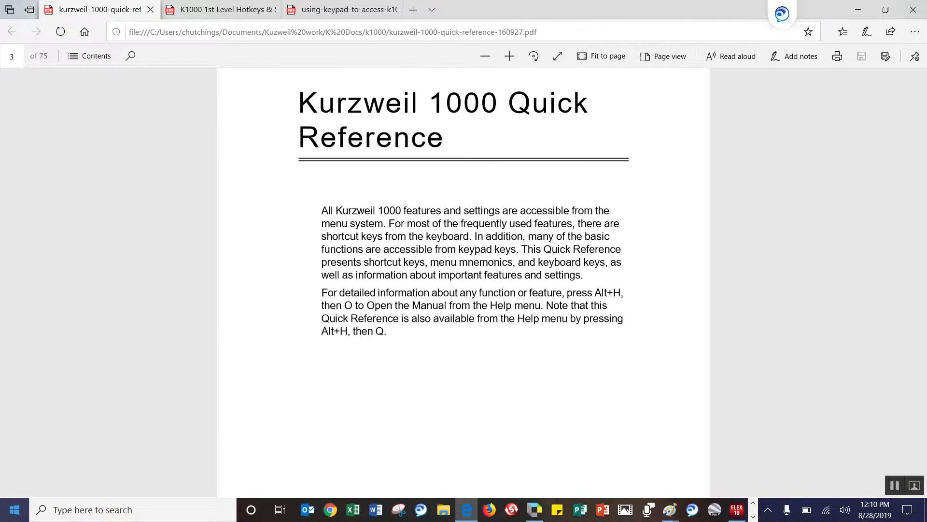
key("Page_Down")
key("Page_Down")
key("Down")
key("Down")
key("Down")
key("Down")
key("Down")
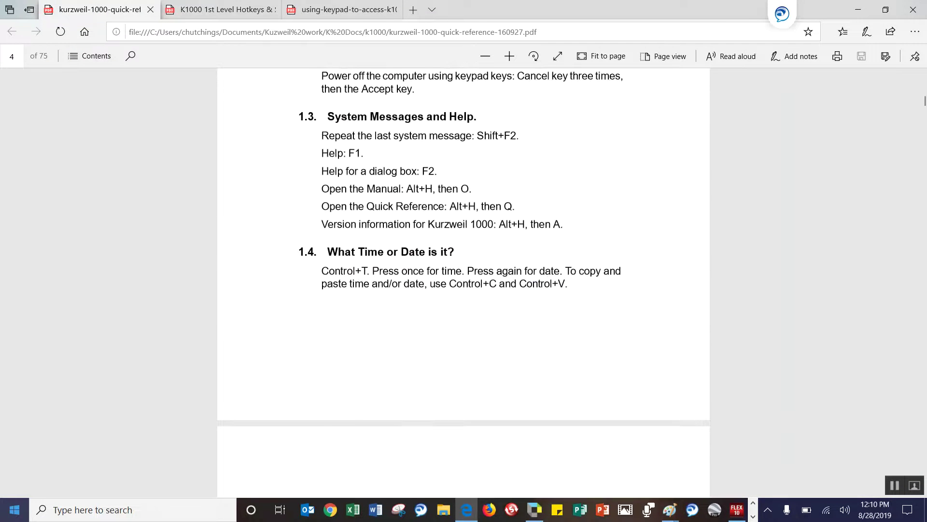
key("Page_Down")
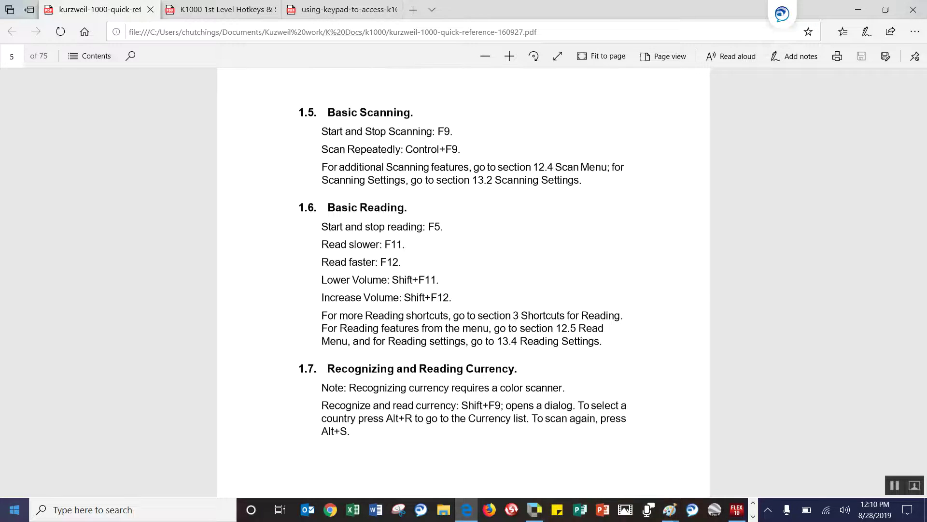
key("ctrl+shift+Tab")
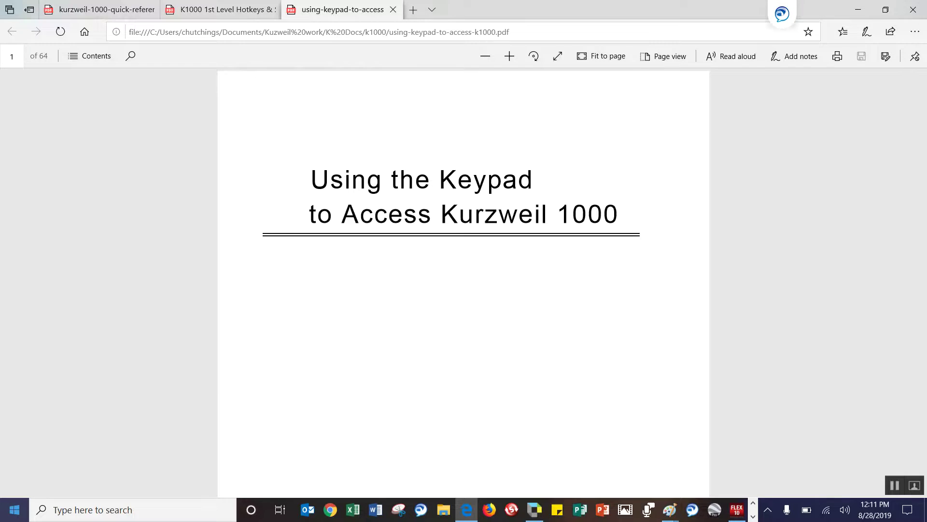
key("Page_Down")
key("Page_Down")
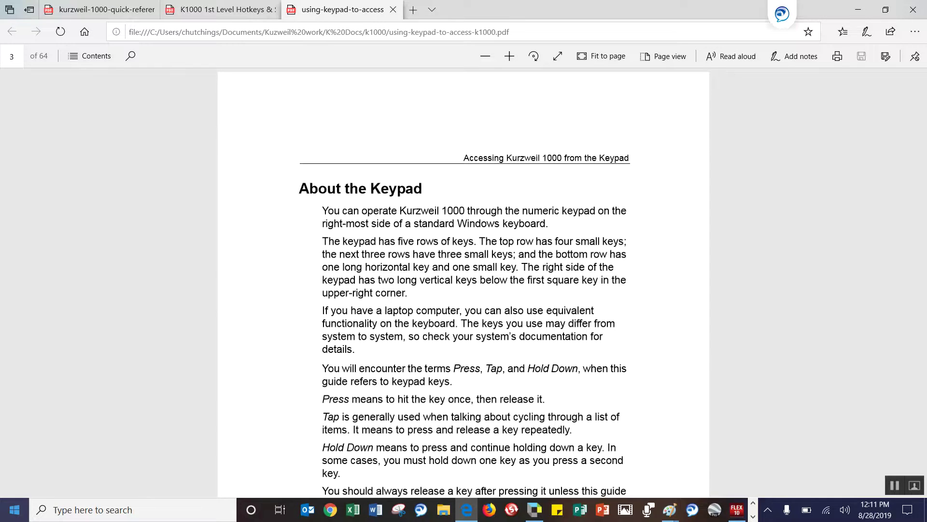
Page through the keypad guide's layers and command key sections to page 9 of 64.
key("Page_Down")
key("Page_Down")
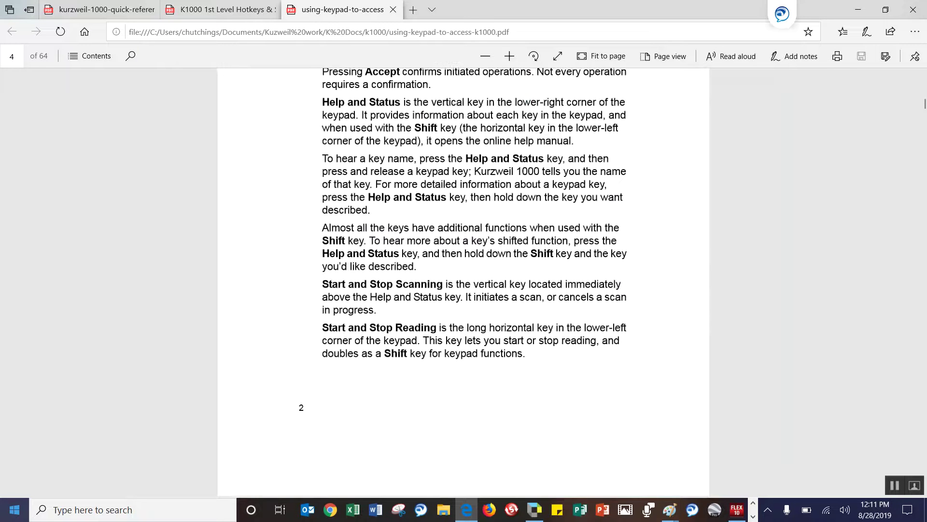
key("Page_Down")
key("Page_Down")
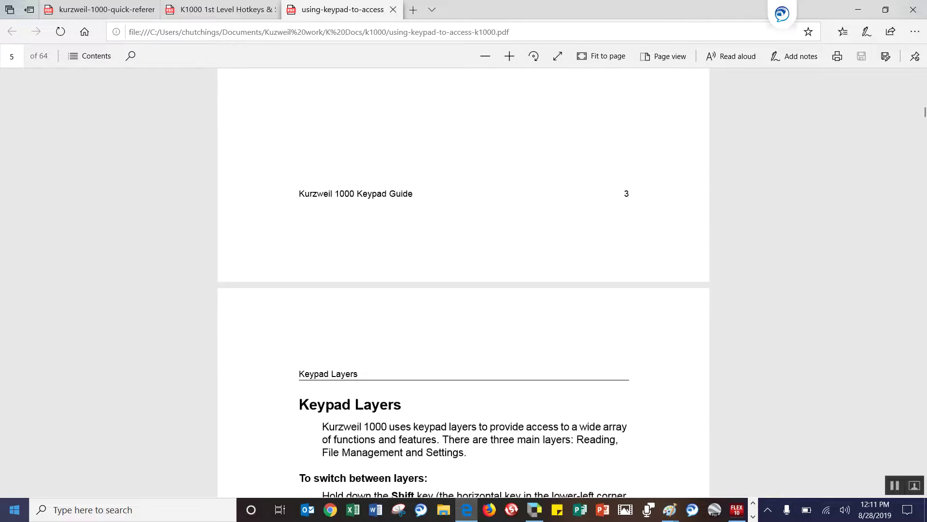
key("Page_Down")
key("Page_Down")
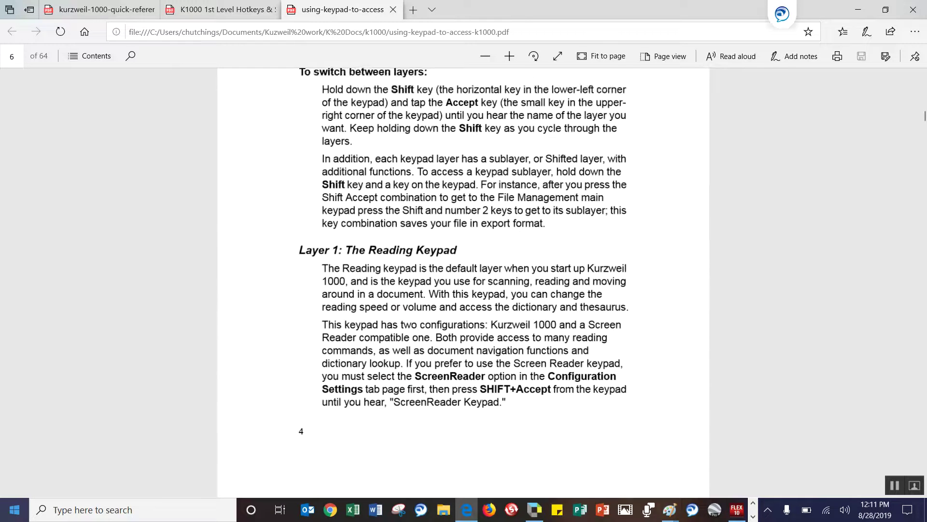
key("Page_Down")
key("Page_Down")
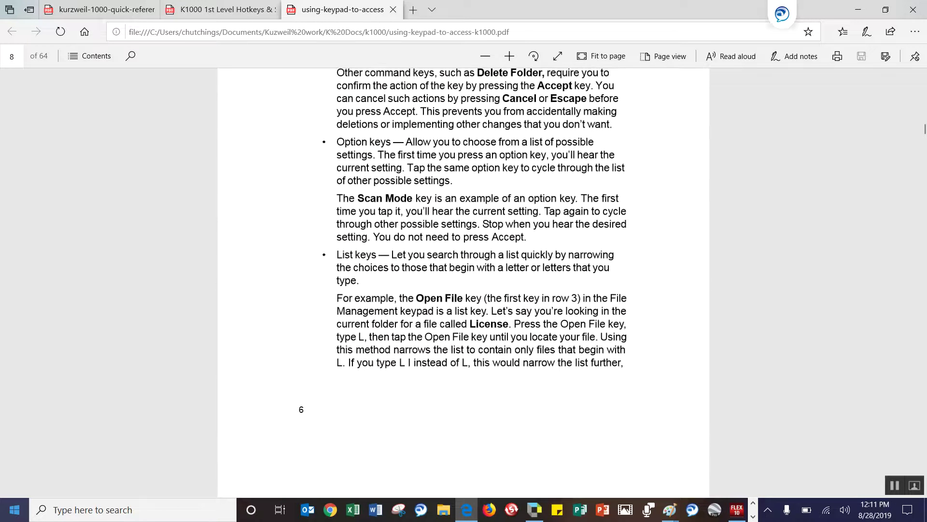
key("Page_Down")
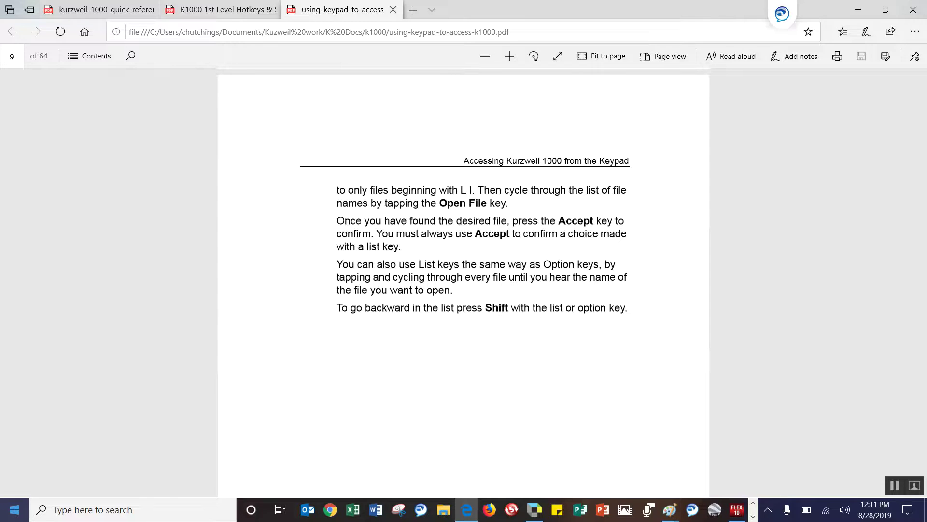
Review the reading, file management and settings tables in the K1000 1st Level Hotkeys chart.
key("ctrl+Tab")
key("ctrl+Tab")
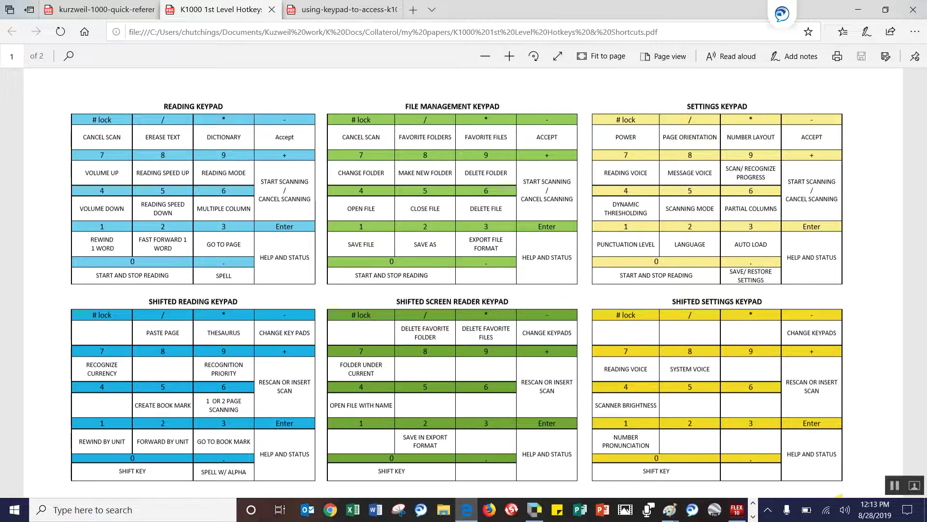
key("alt+Tab")
Bring Kurzweil 1000 back in front of the hotkeys chart and open its File menu.
key("alt+Tab")
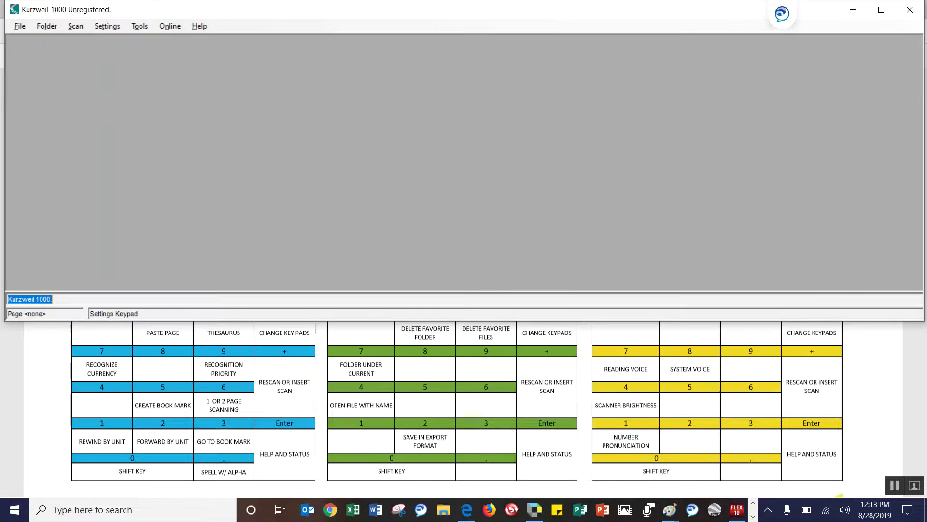
key("alt+Tab")
key("alt+Tab")
key("alt+Tab")
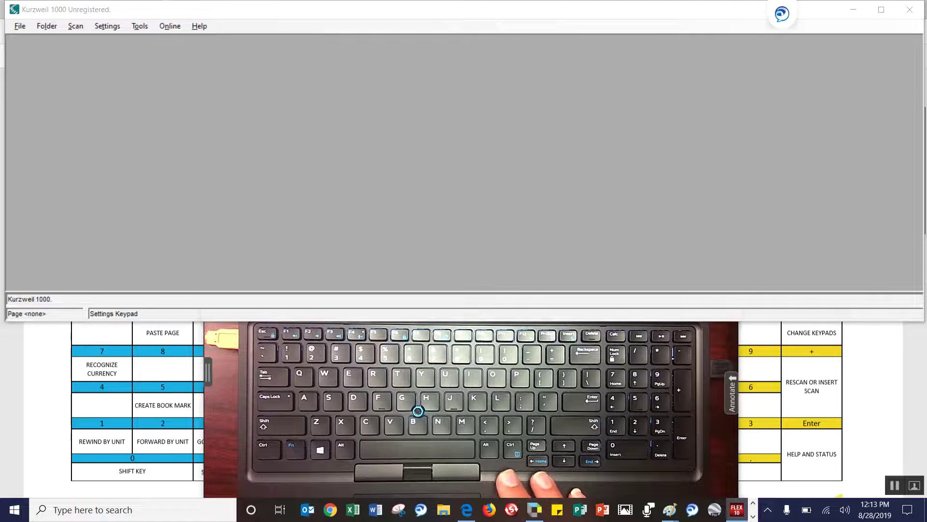
key("alt+Tab")
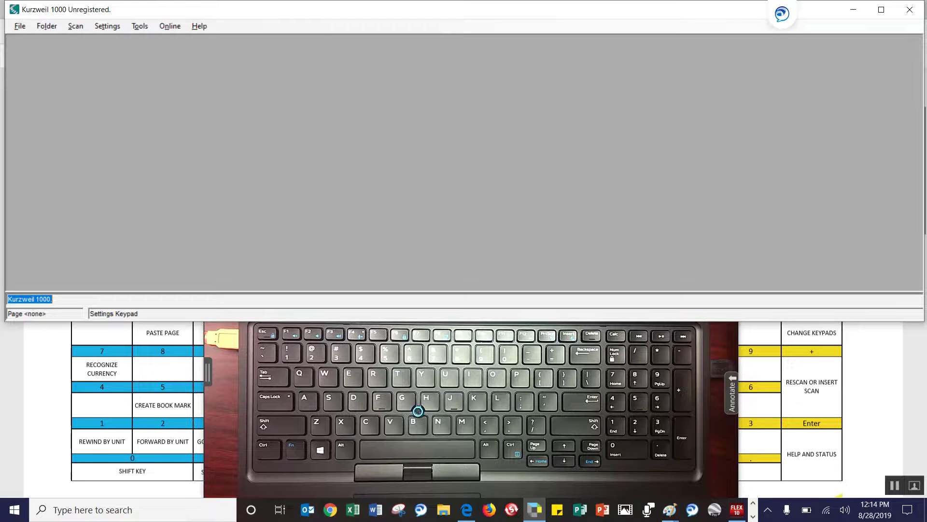
key("alt+f")
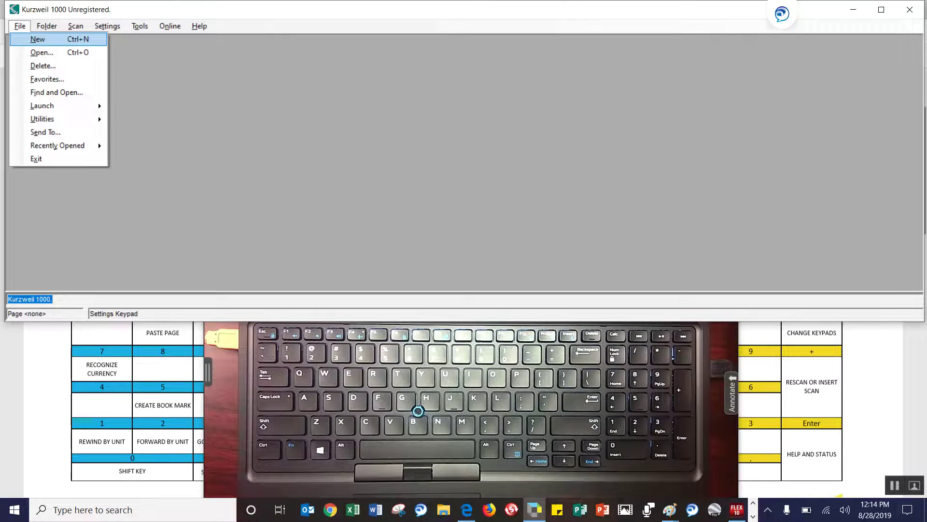
Choose Open... from the File menu to list the General folder's documents.
key("Down")
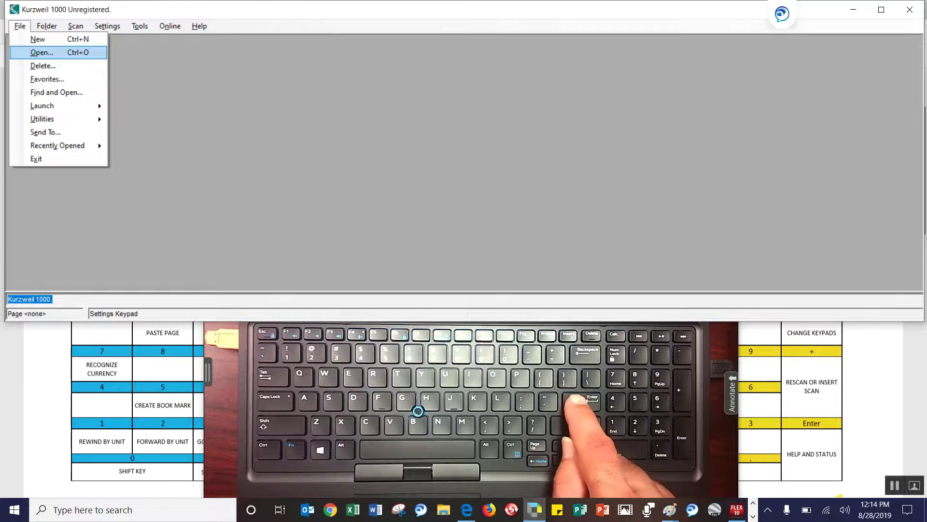
key("Return")
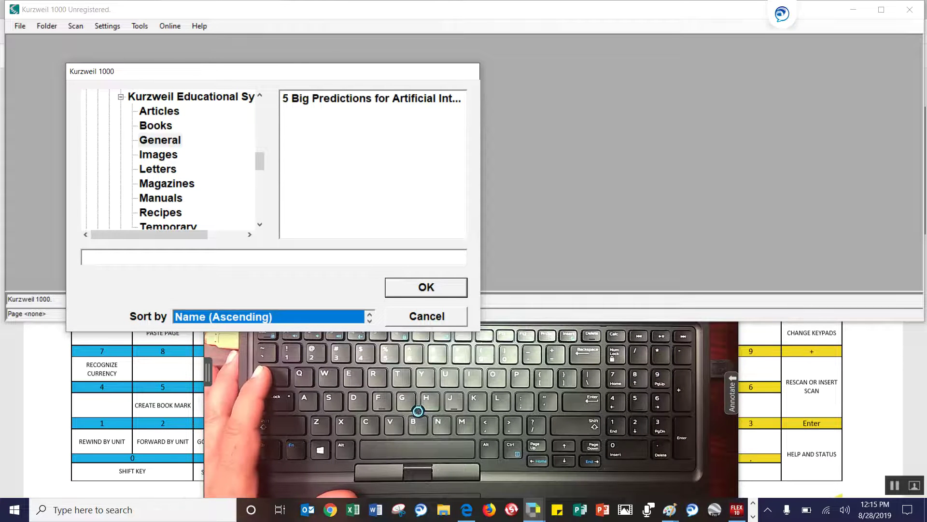
Open '5 Big Predictions for Artificial Intelligence in 2017.docx' from the General folder's file list.
key("Tab")
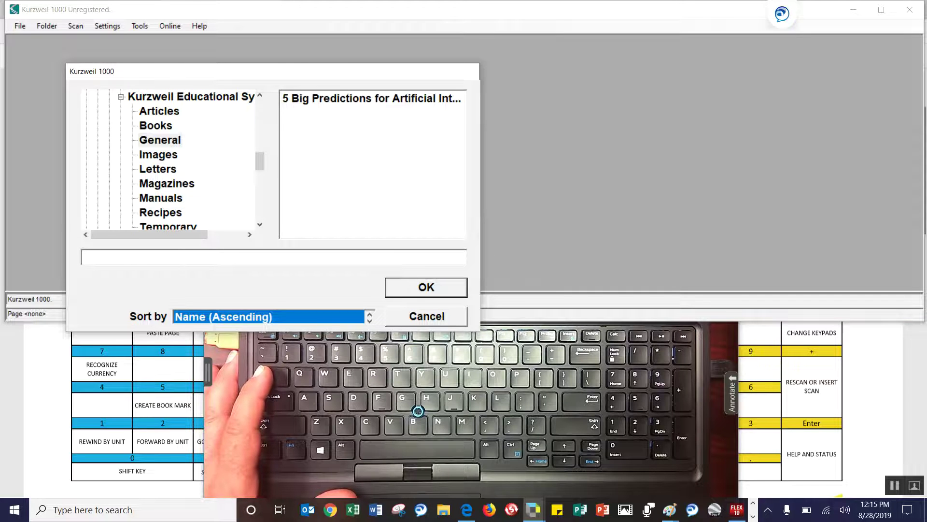
key("Tab")
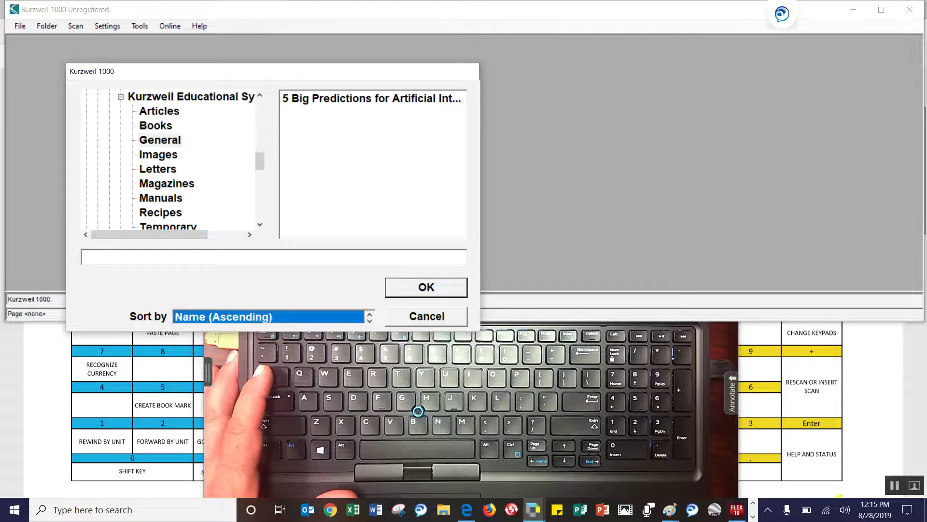
key("Tab")
key("Tab")
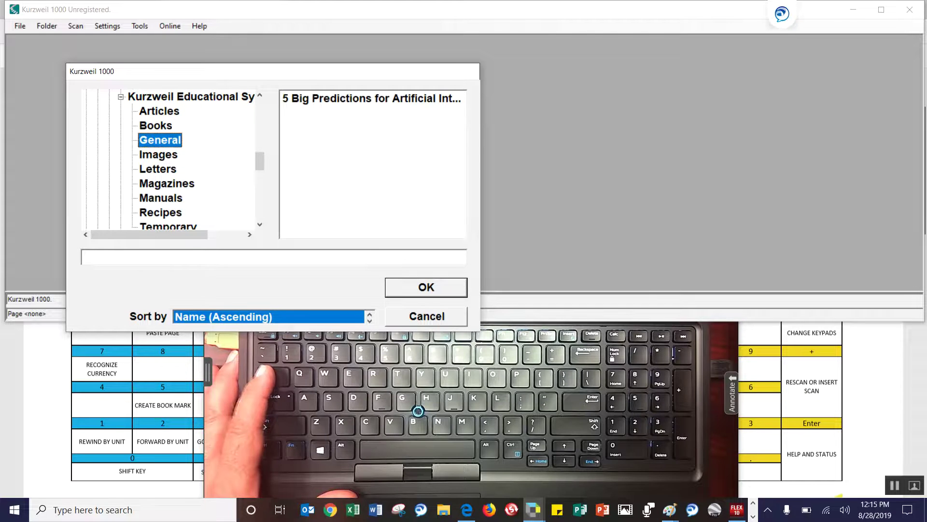
key("Tab")
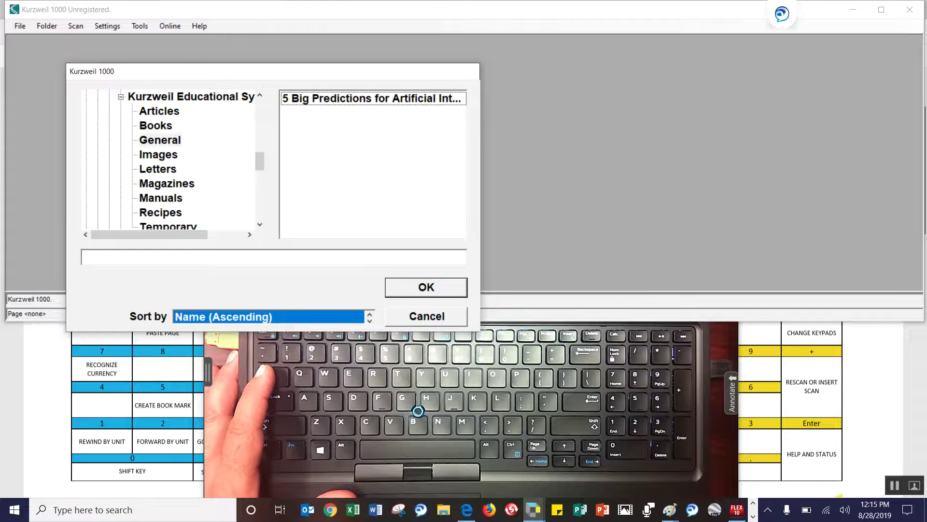
key("Down")
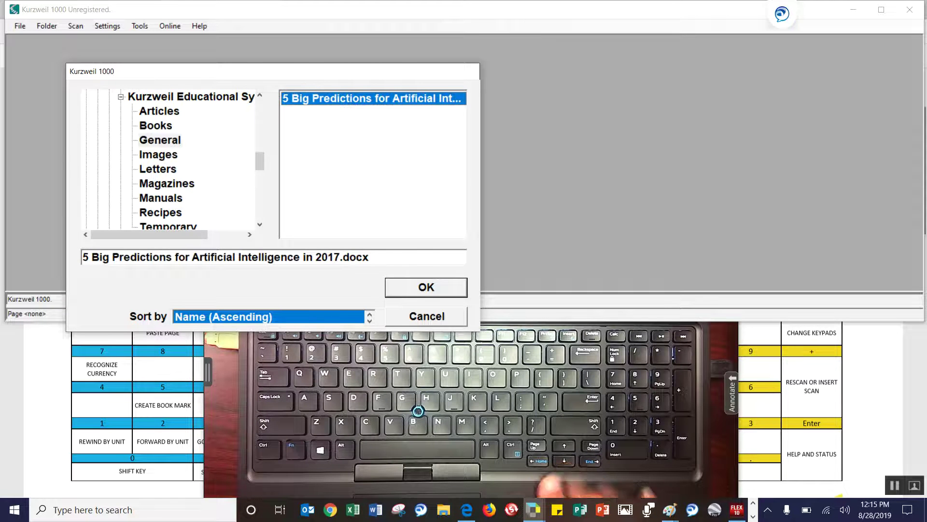
key("Return")
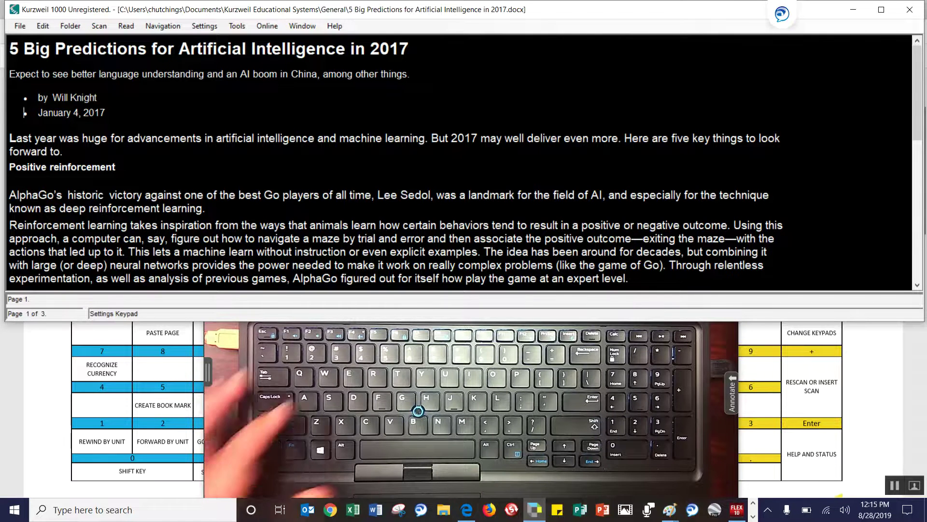
Read the article aloud with some punctuation spoken, advancing to the word 'five'.
key("F5")
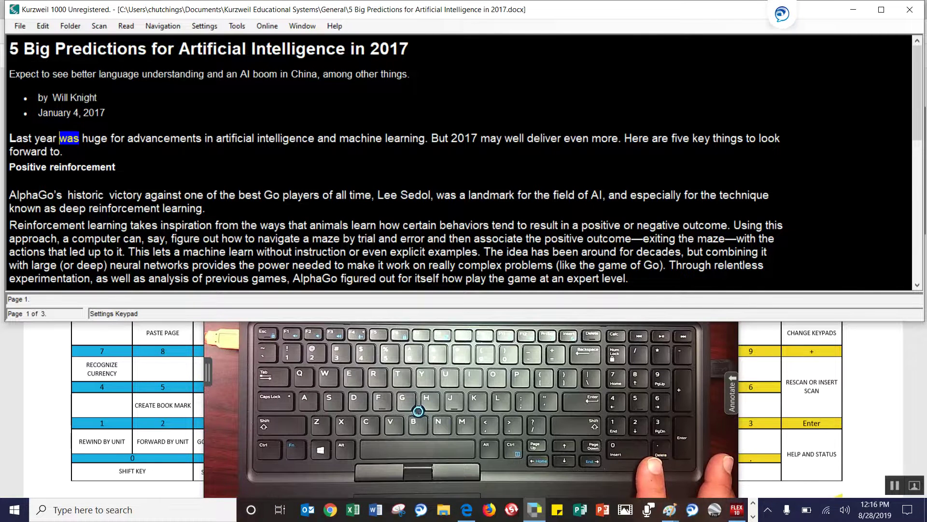
key("KP_Decimal")
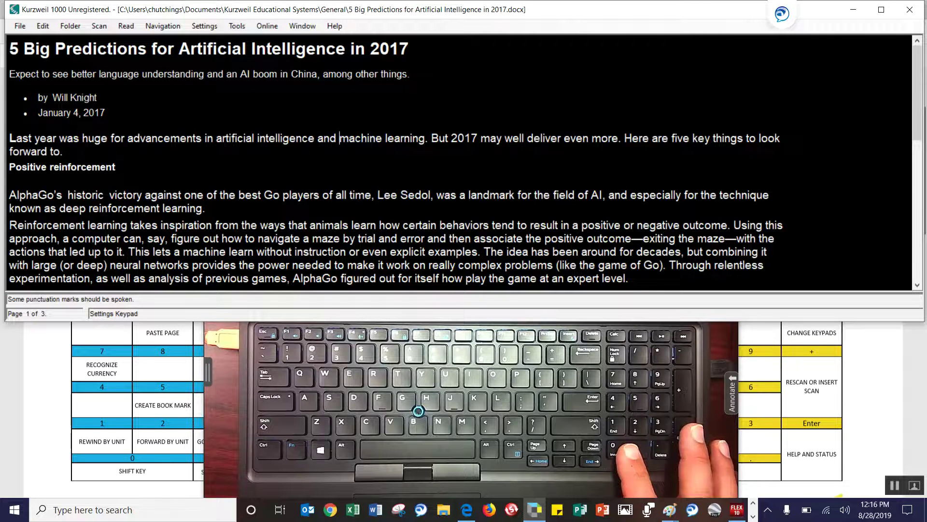
key("KP_0")
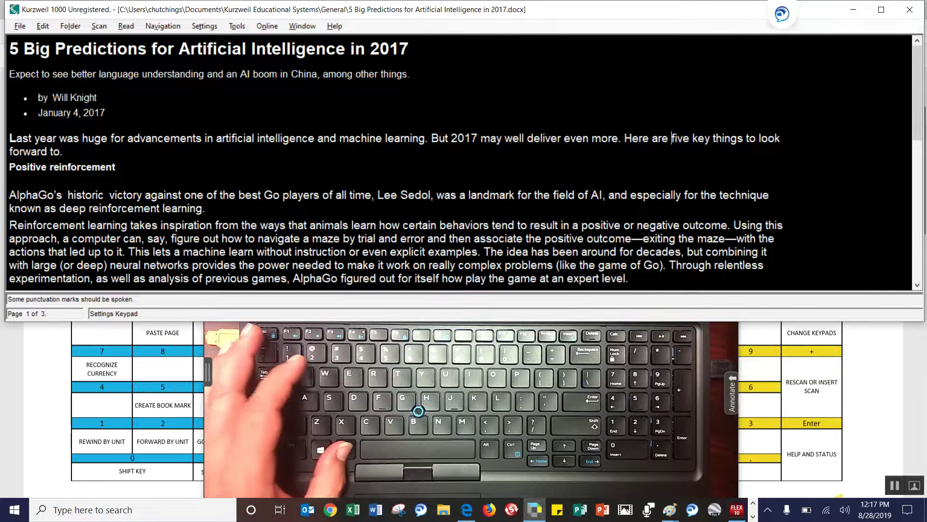
Activate the menu bar and open the Settings menu over the AI predictions article.
key("alt")
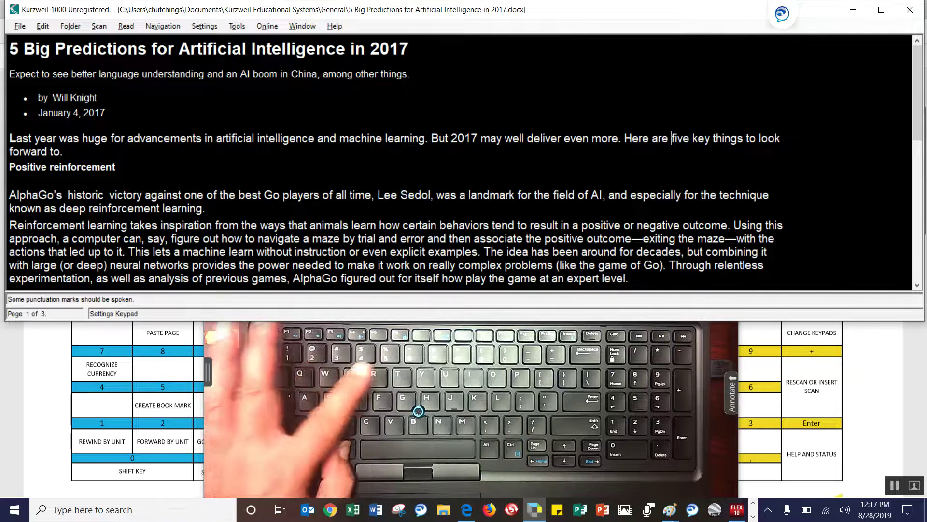
key("alt+s")
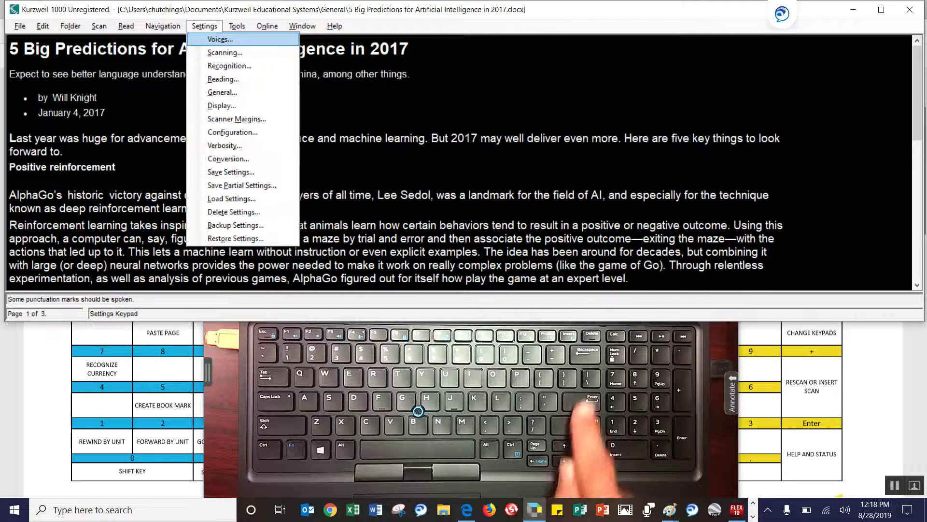
Open the Voices settings and set the role to Message Voice using Voiceware VW Kate.
key("Return")
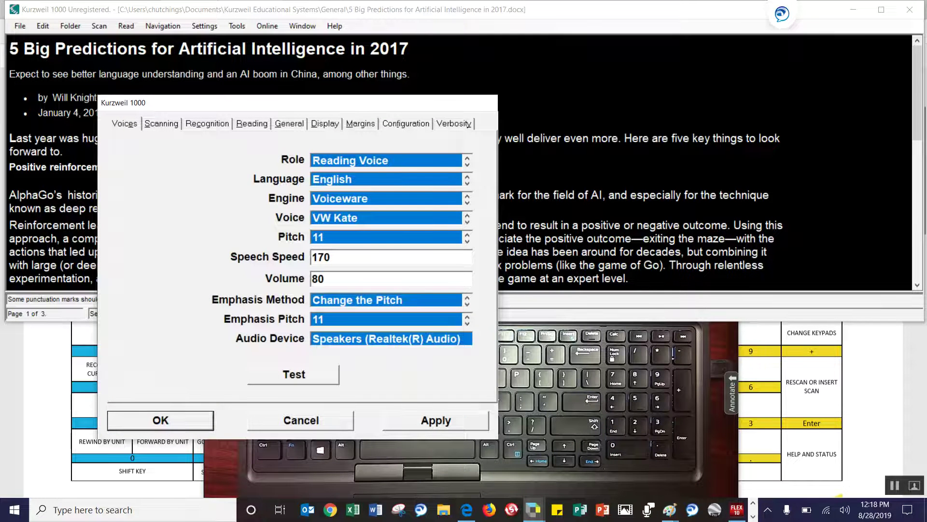
key("Down")
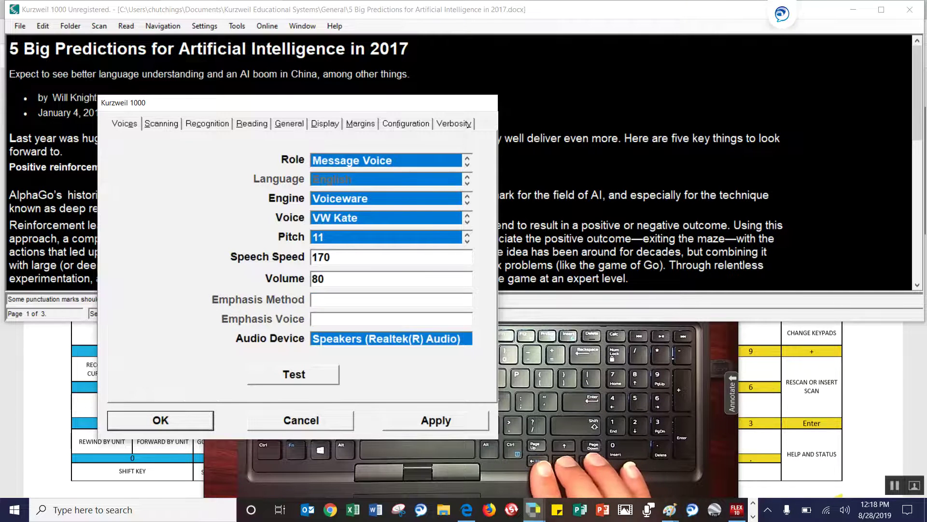
key("Up")
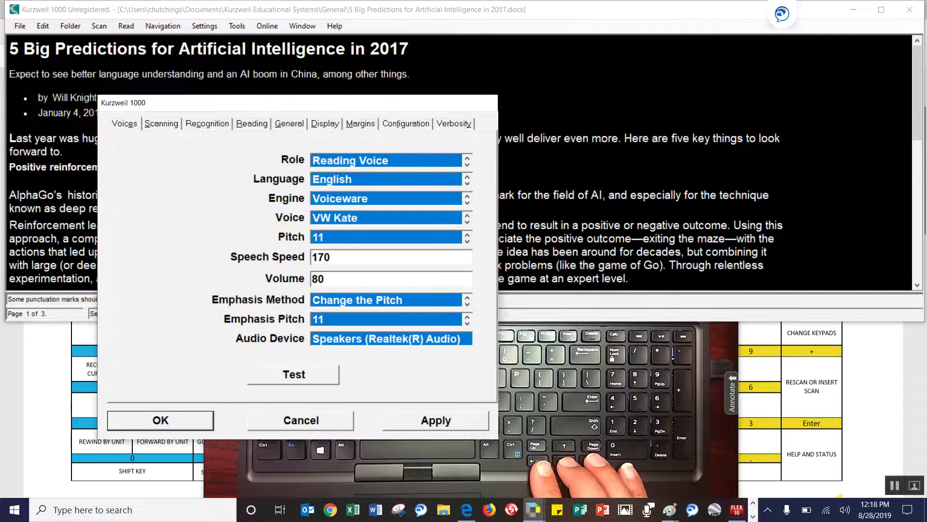
key("Down")
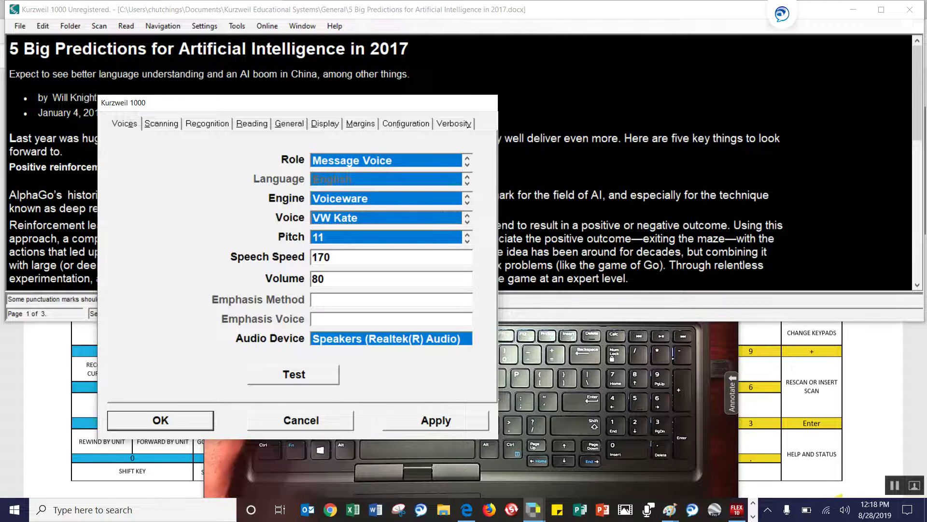
key("Down")
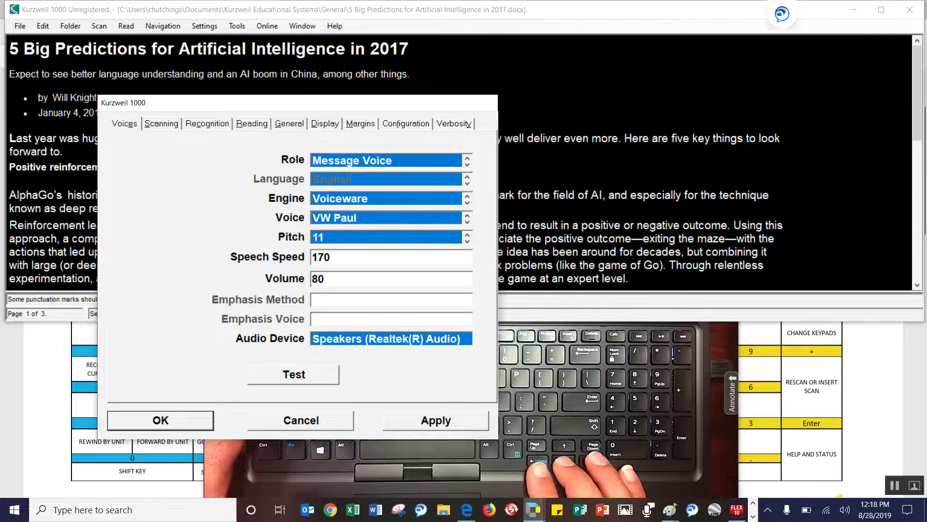
key("Down")
key("Down")
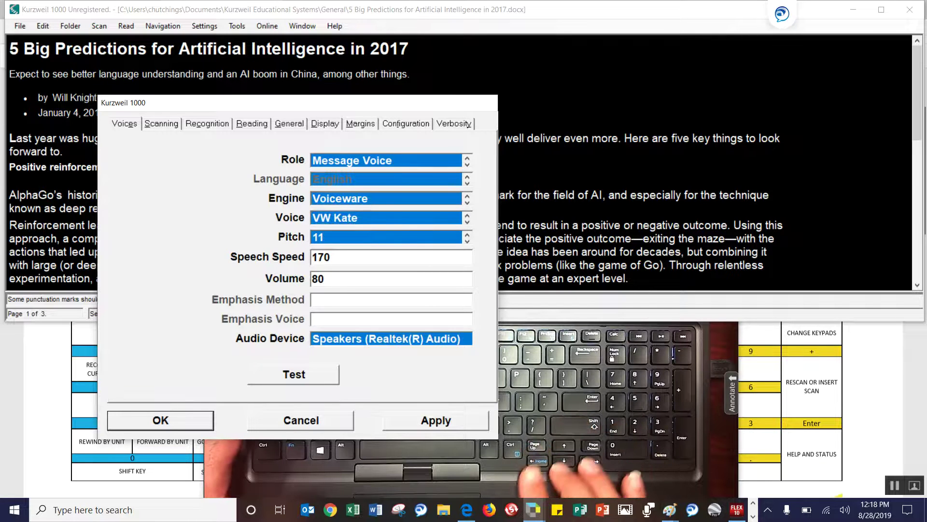
key("Down")
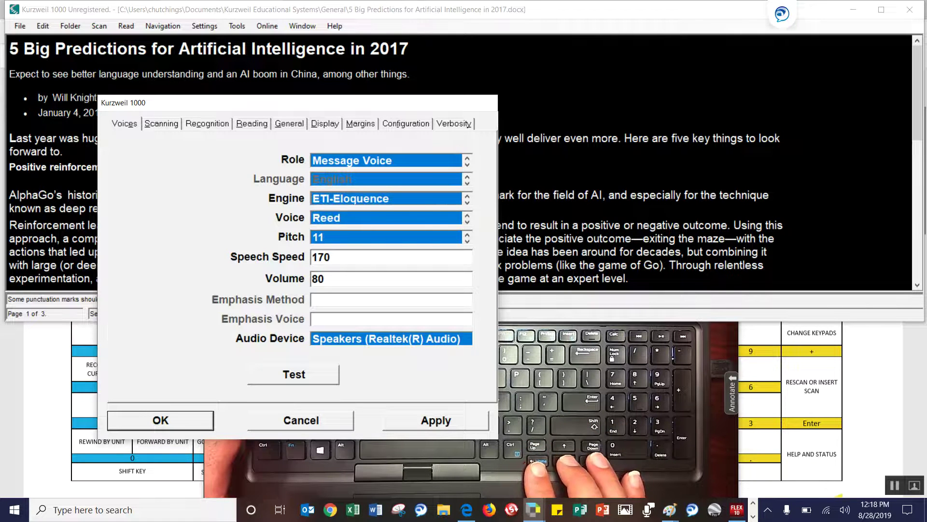
key("Down")
key("Down")
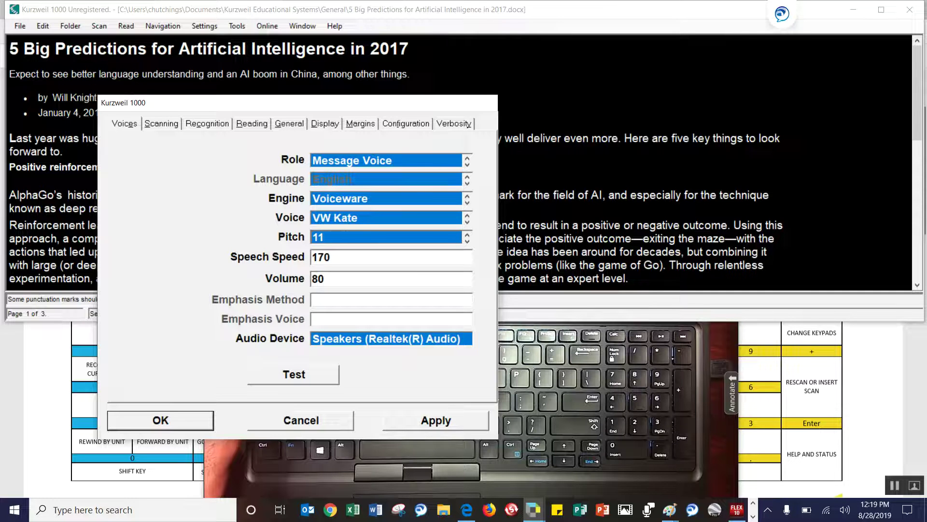
key("Tab")
key("Tab")
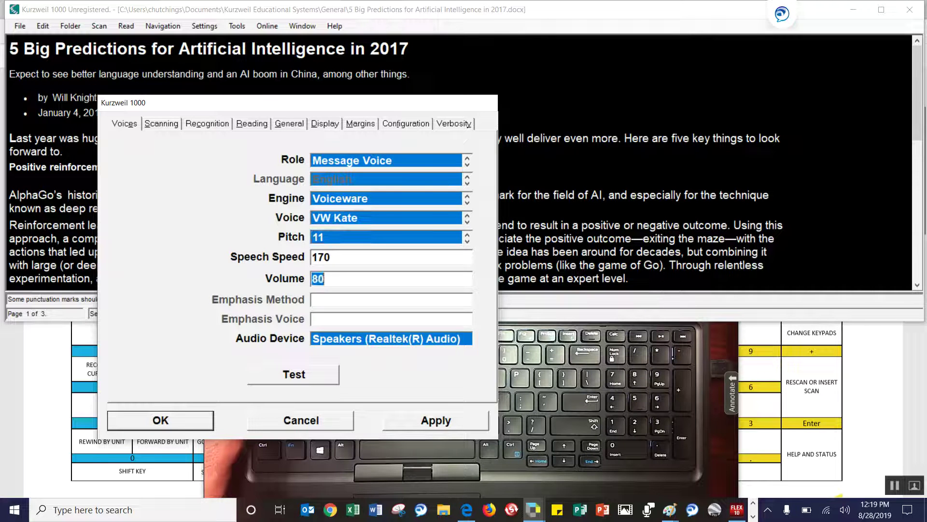
key("Right")
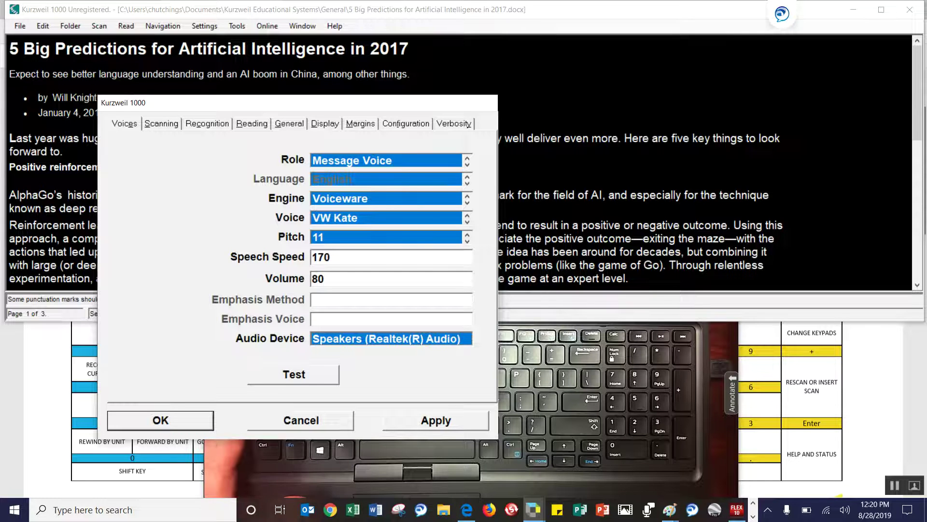
key("shift+Tab")
key("Tab")
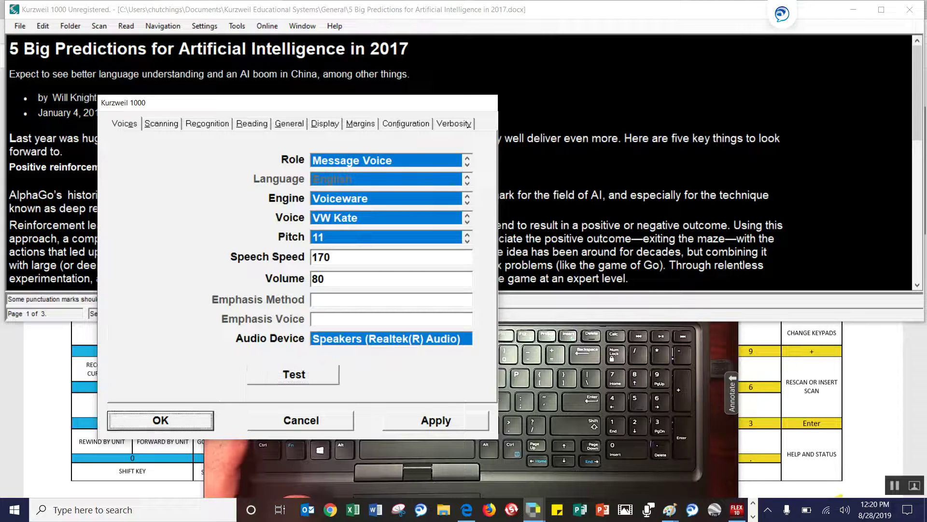
key("Tab")
key("Tab")
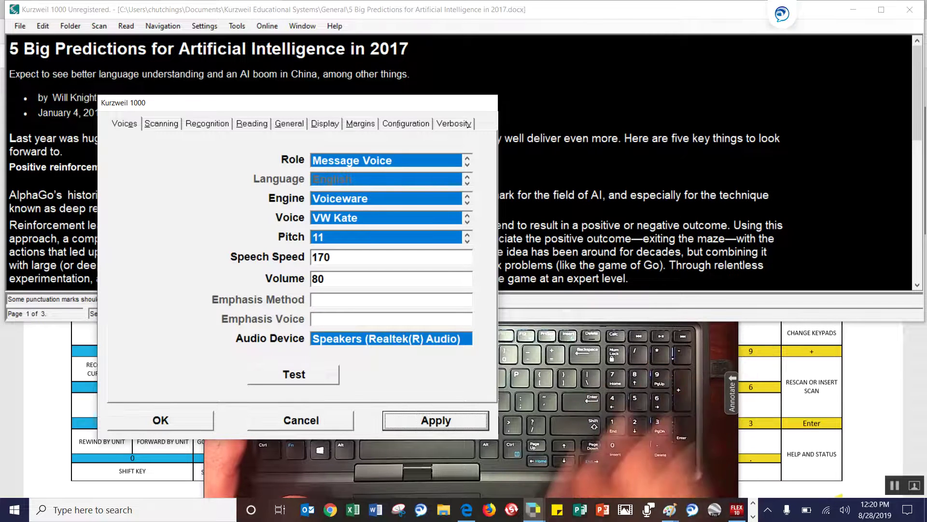
key("Tab")
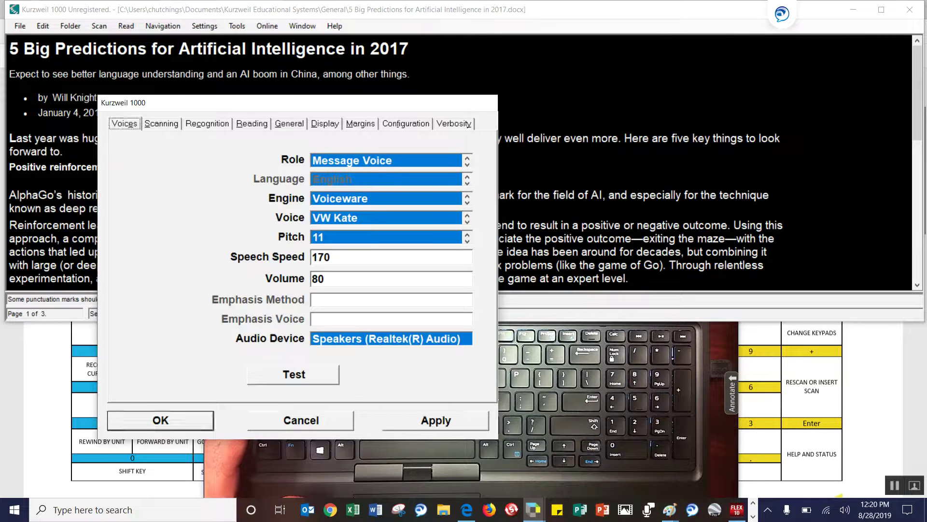
Review Scanning options (Mode Scan and Recognize, source Integrated Webcam), then move to Recognition settings.
key("Right")
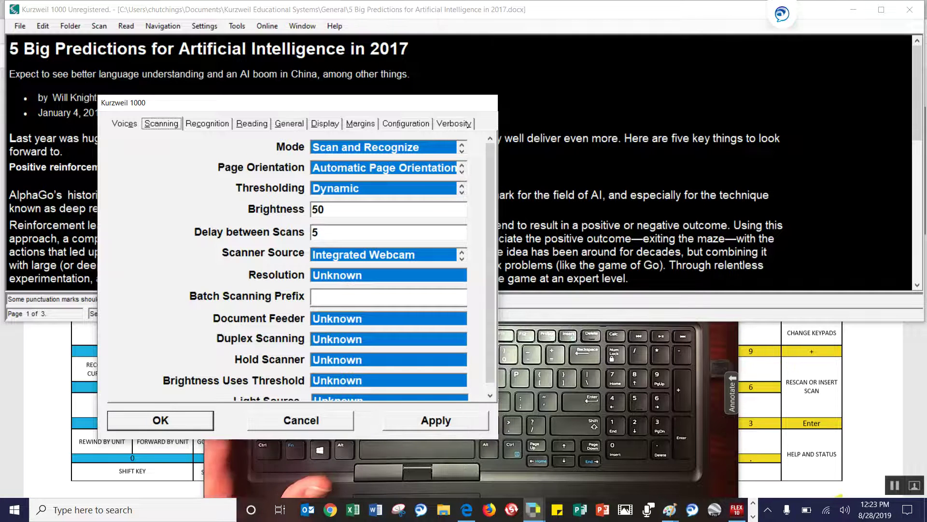
key("Tab")
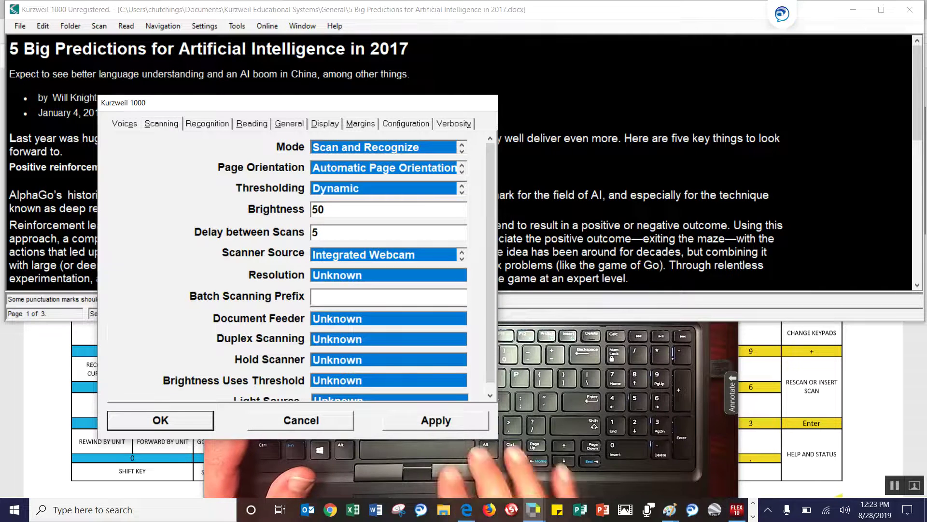
key("ctrl+Tab")
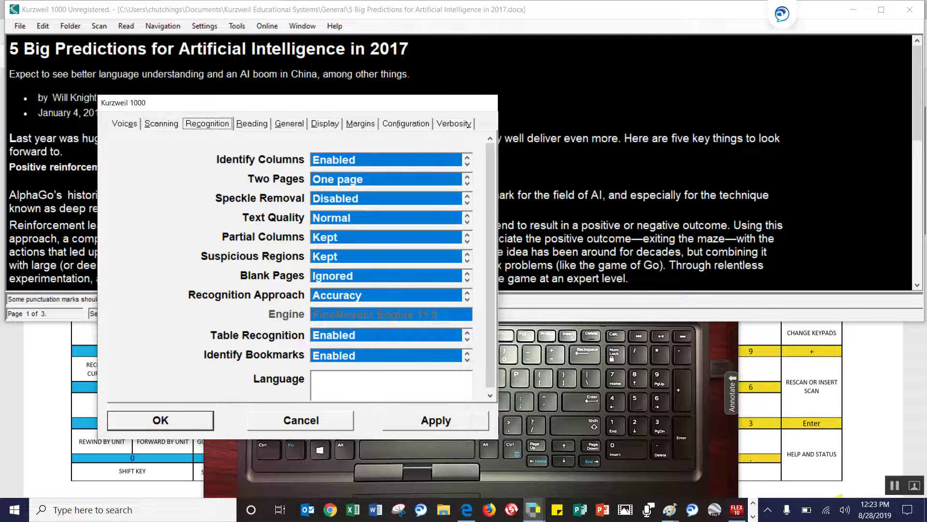
Review the Reading options, where Reading Unit is set to Sentence.
key("Right")
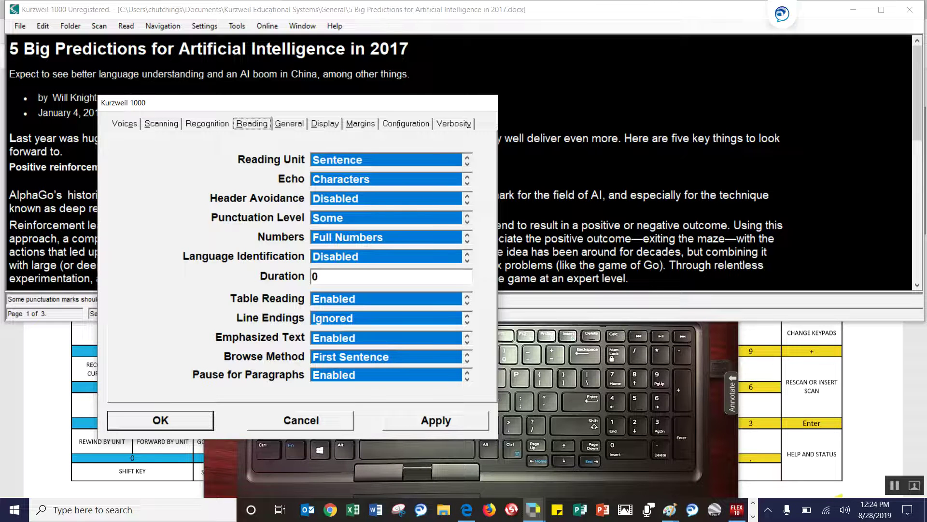
key("Right")
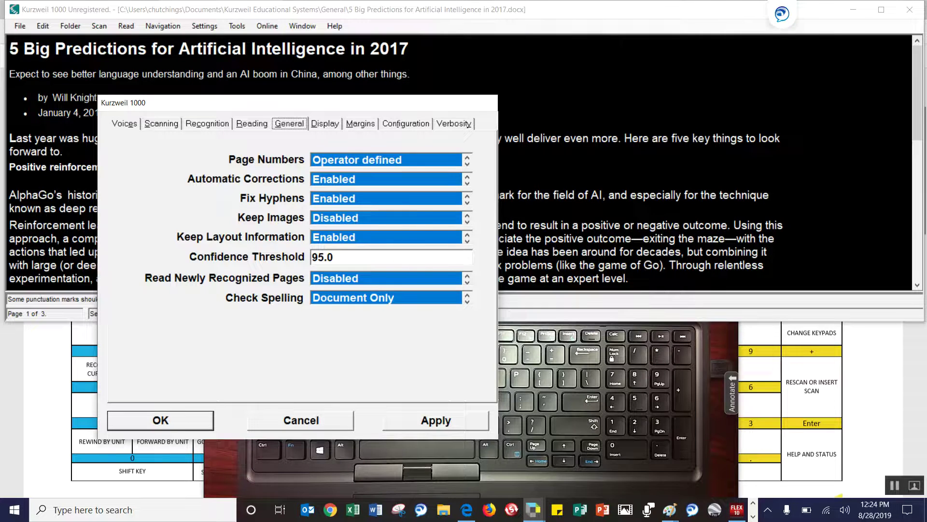
Review the General options, with Confidence Threshold 95.0 and Check Spelling set to Document Only.
key("Right")
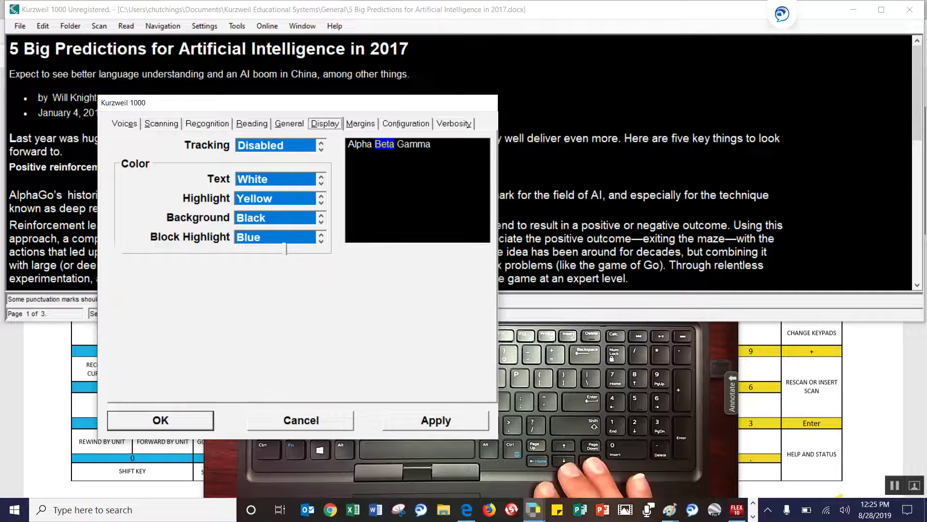
Review the Display colours: white text, yellow highlight, black background, blue block highlight.
key("Right")
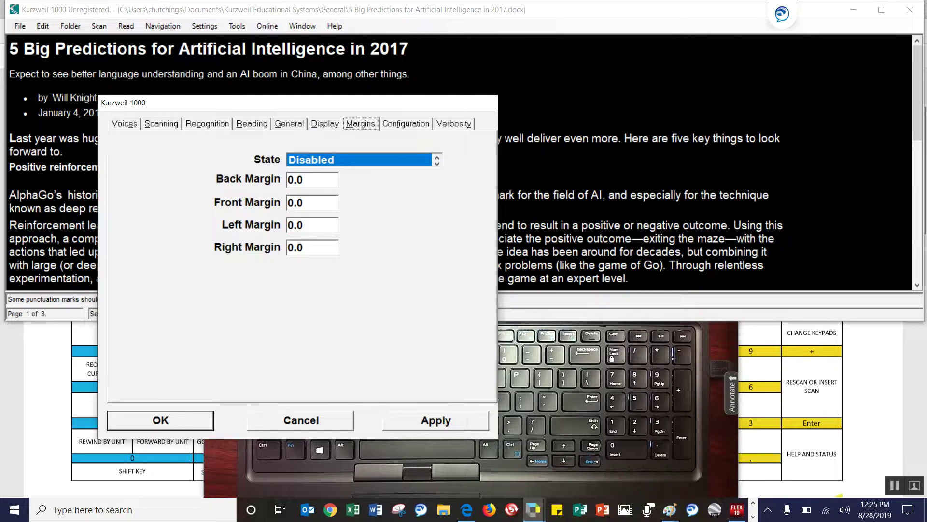
Move past Margins to the Configuration options: Online Cache 7 Days, Units in Inches.
key("Right")
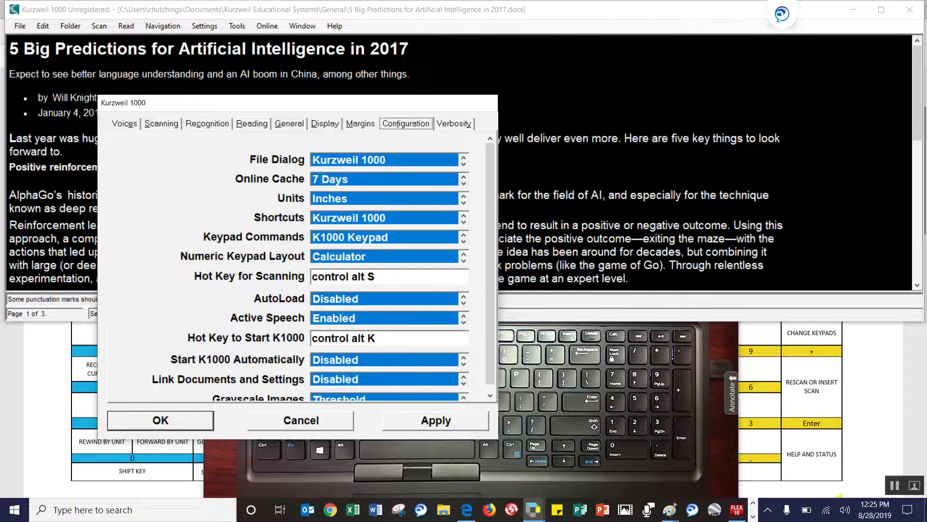
key("Right")
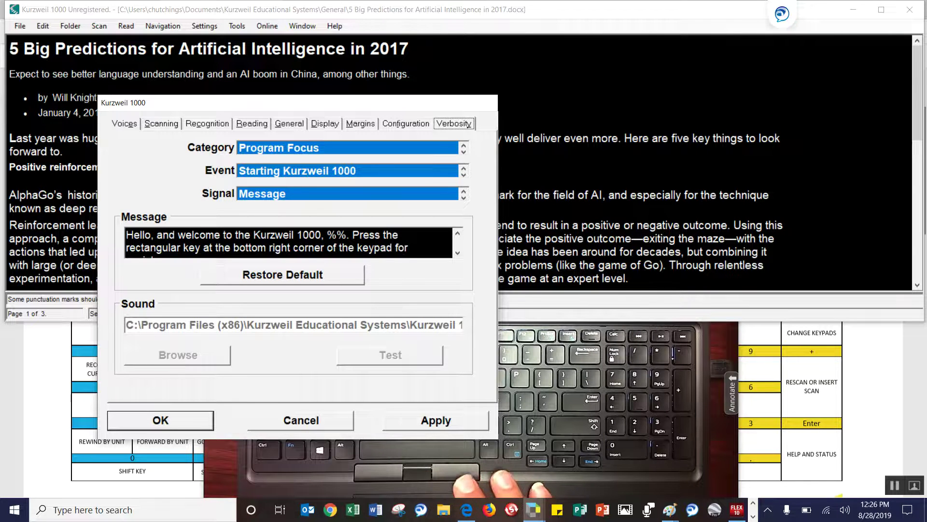
Accept the options dialog with OK so it closes.
key("shift+Tab")
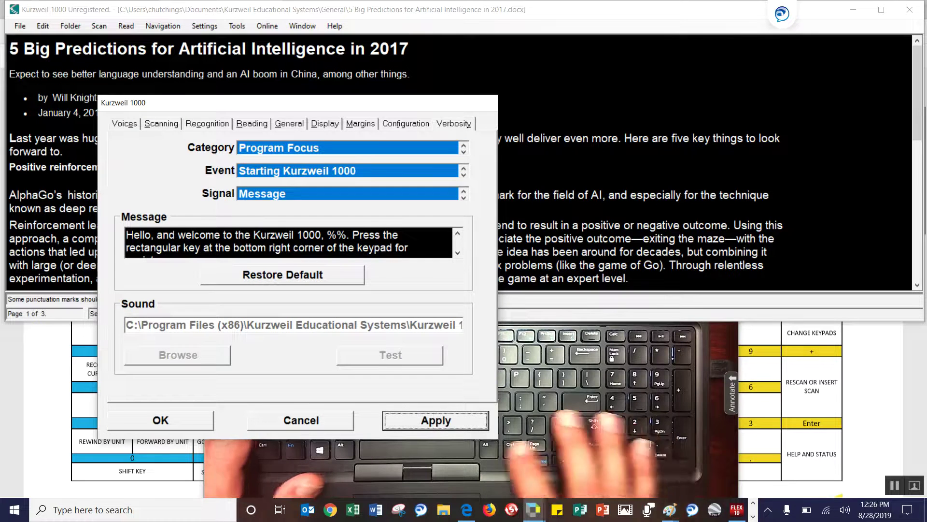
key("Tab")
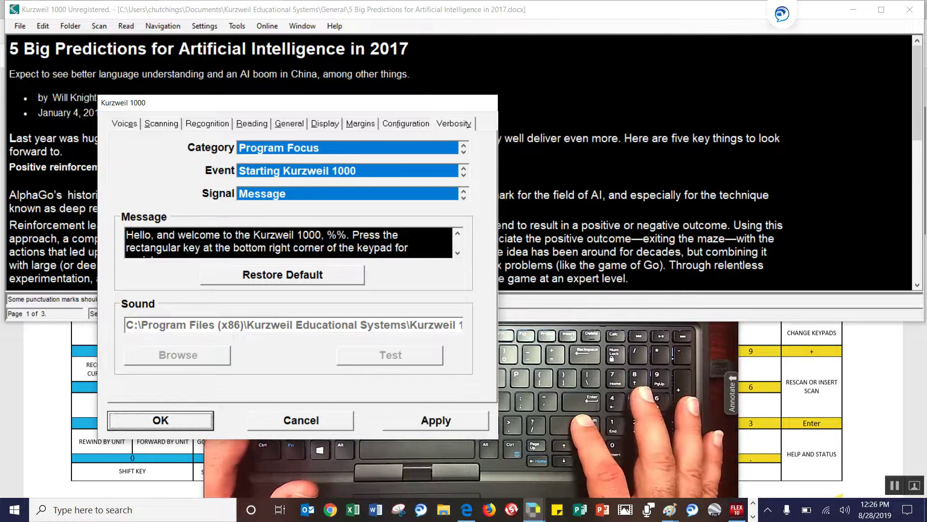
key("Return")
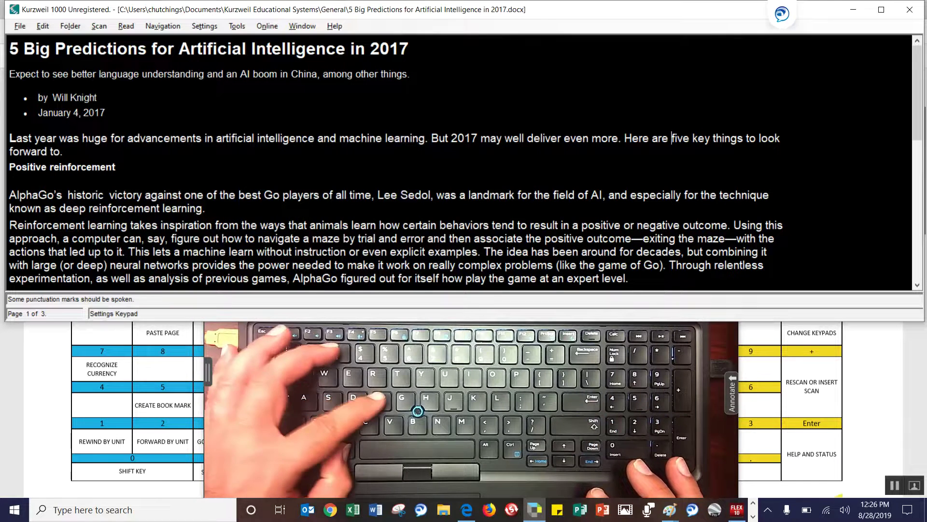
Open the Settings menu over the AI predictions document and step through its entries.
key("alt")
key("Right")
key("Right")
key("Right")
key("Right")
key("Right")
key("Right")
key("Down")
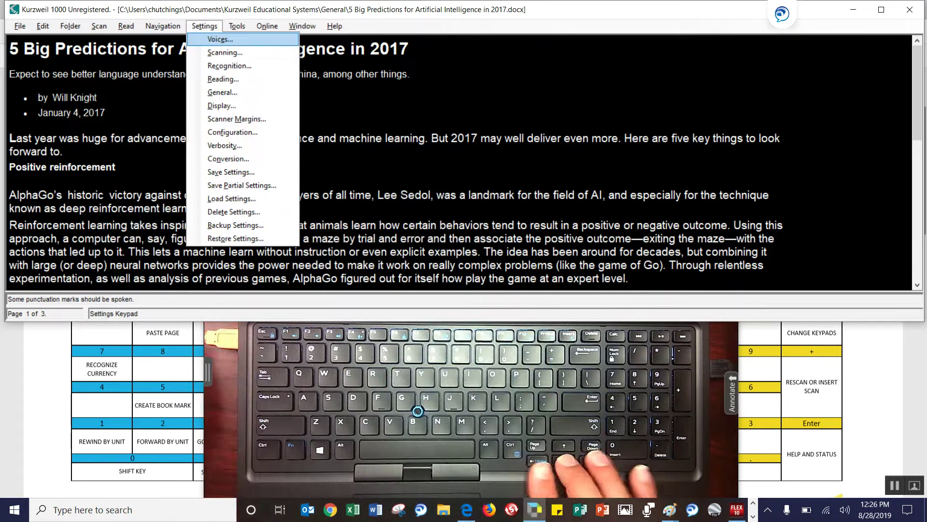
key("Down")
key("Down")
key("Down")
key("Down")
key("Down")
key("Down")
key("Down")
key("Down")
key("Down")
key("Down")
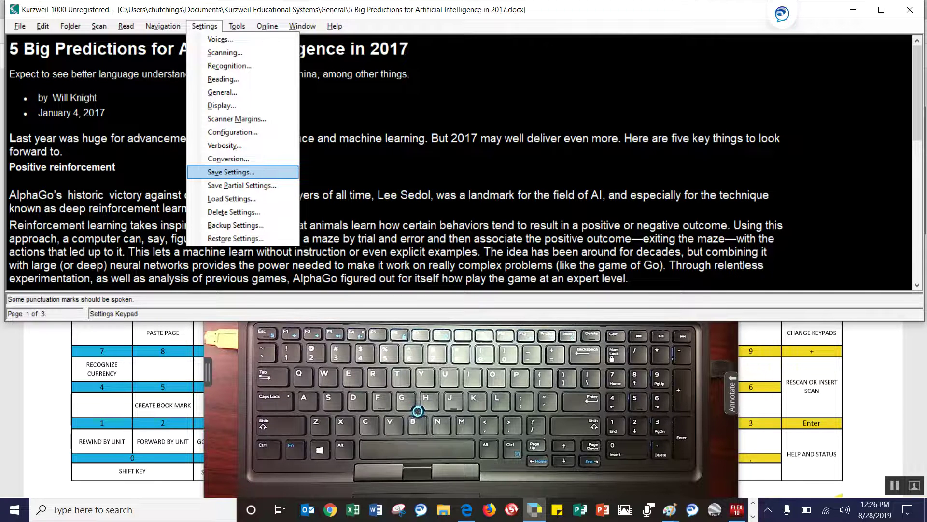
Save the current settings to a new settings file under a personal name.
key("Return")
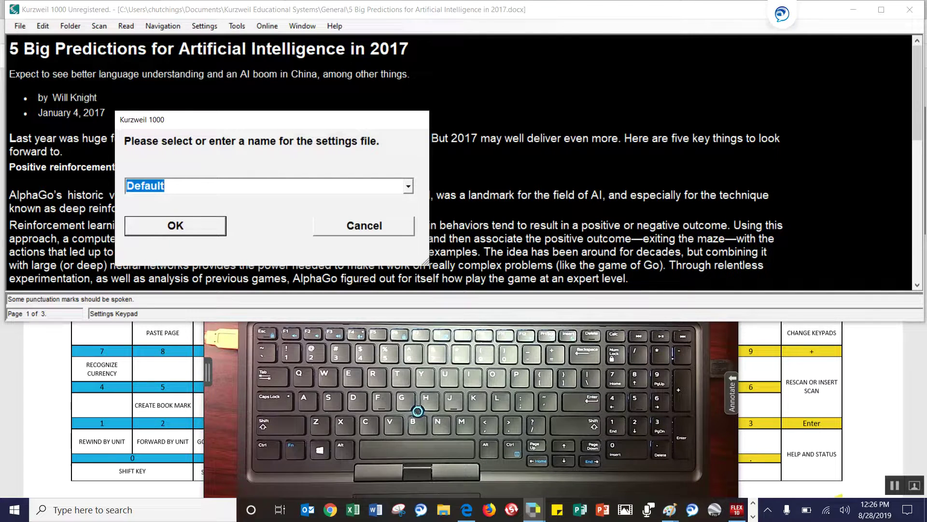
type("C")
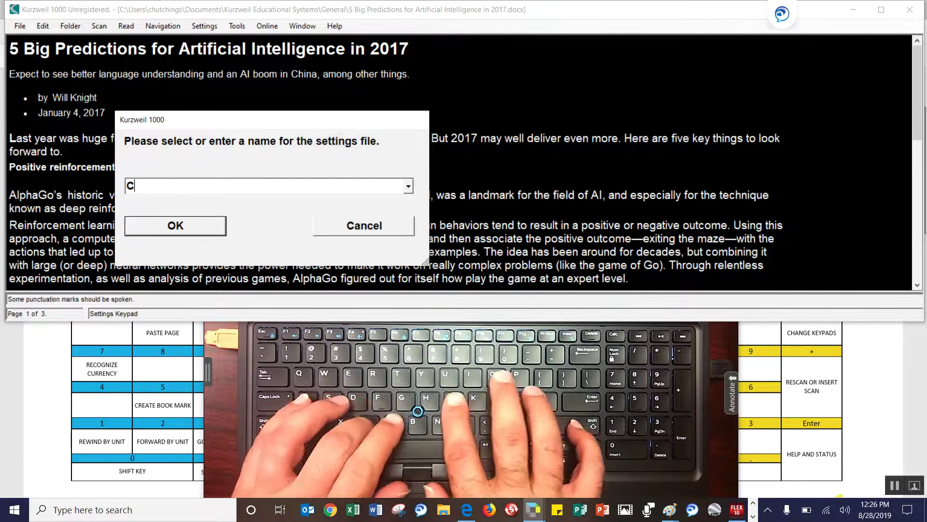
type("allis")
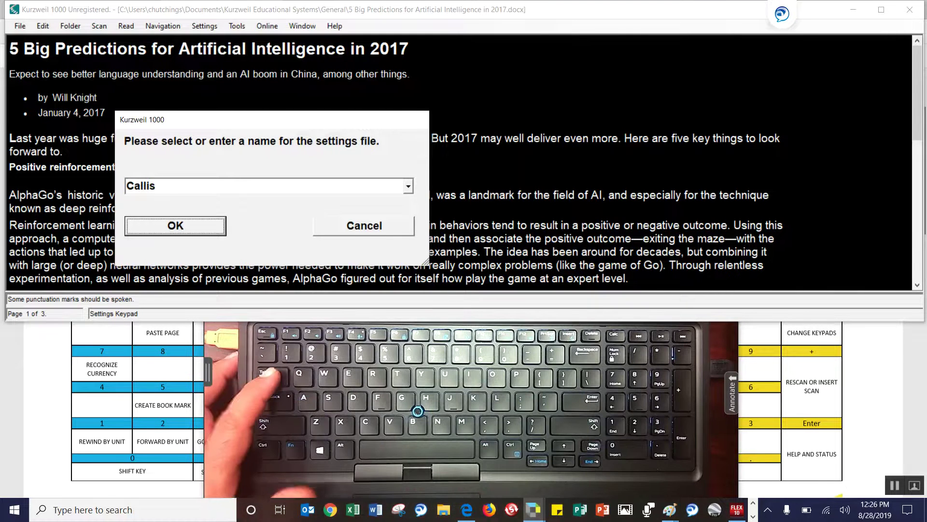
key("Tab")
key("Return")
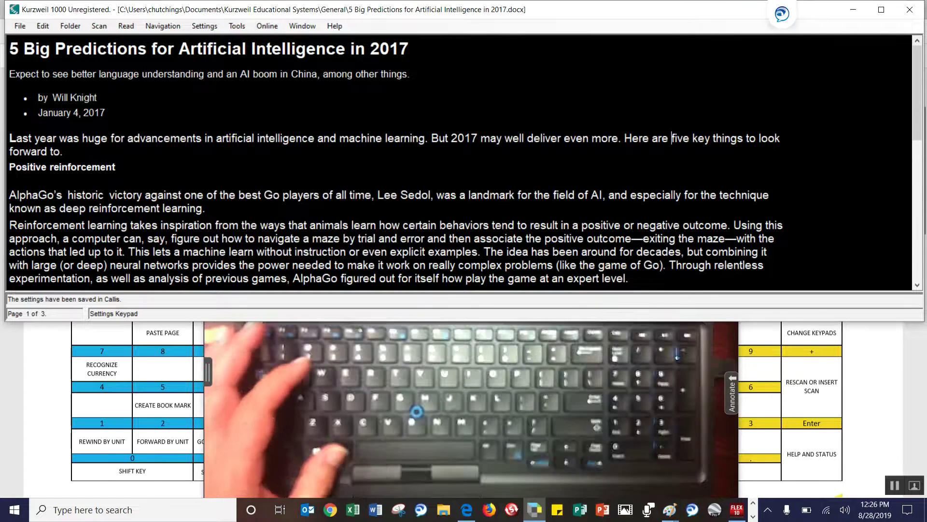
key("alt+s")
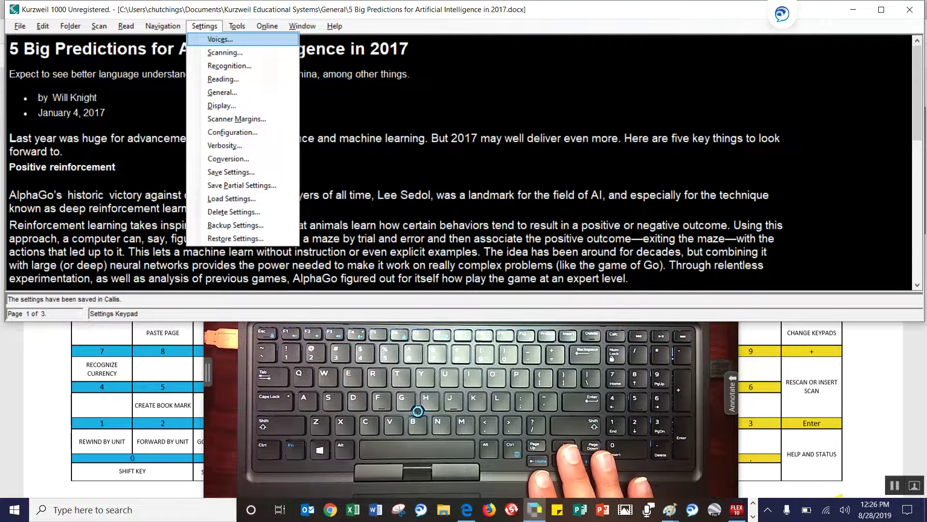
Load the newly saved personal settings file back through Load Settings.
key("l")
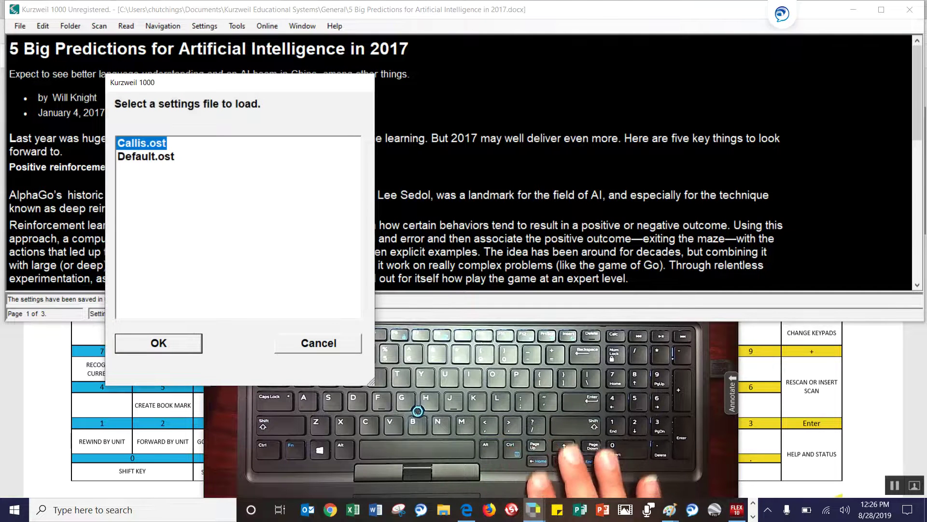
key("Return")
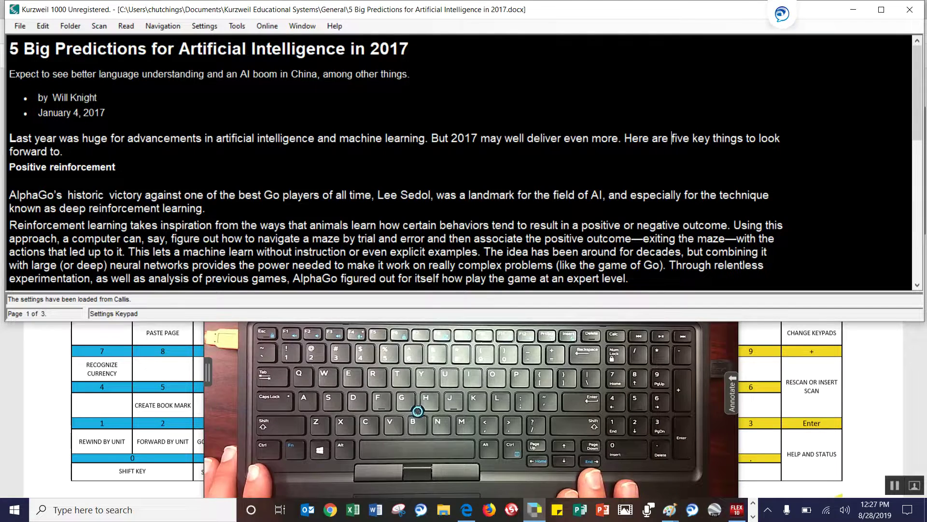
key("alt")
Bring up the K1000 hotkeys PDF in Edge, read page 2's keyboard hotkeys, return to number pad shortcuts.
key("alt+Tab")
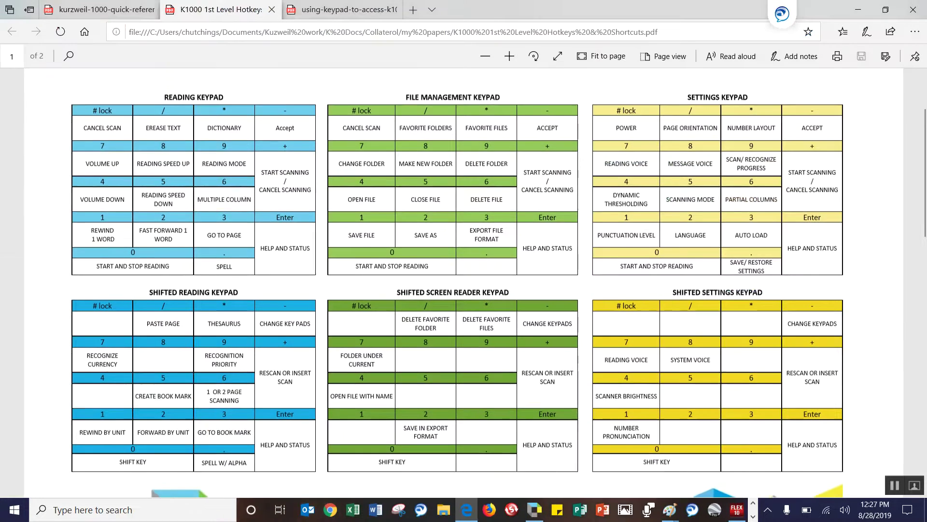
scroll(464, 282, "down", 5)
scroll(464, 282, "down", 6)
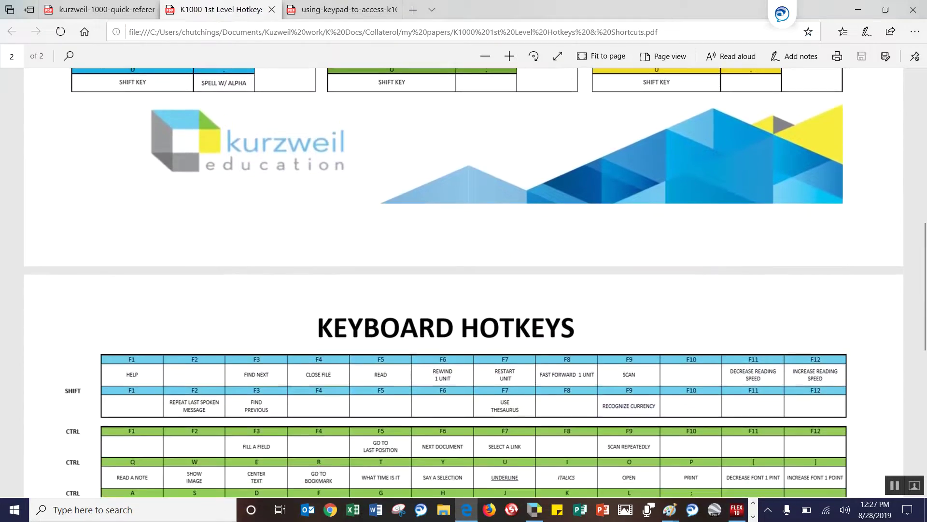
scroll(464, 283, "down", 1)
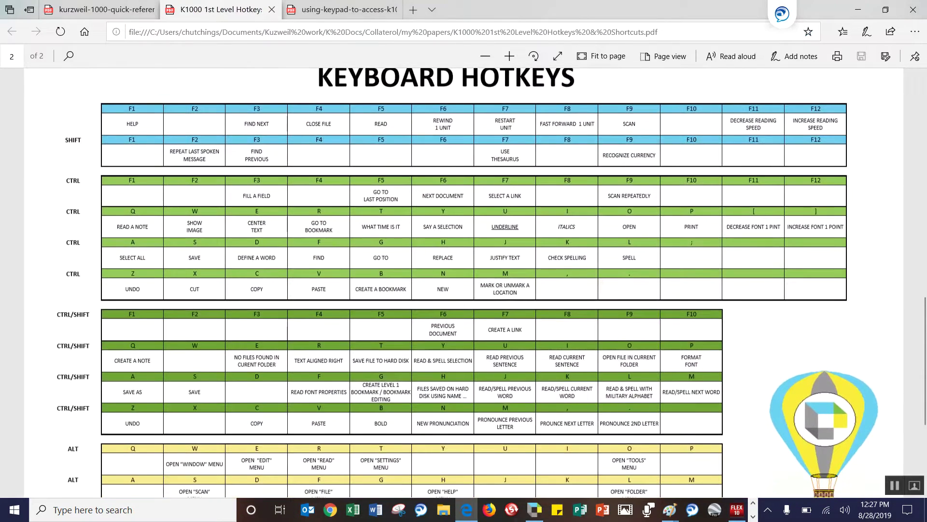
scroll(463, 282, "down", 1)
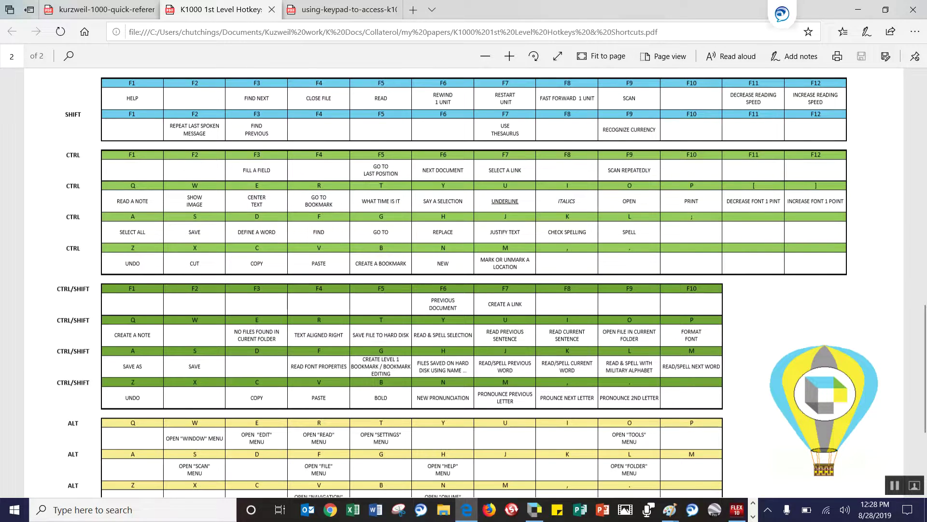
scroll(468, 283, "down", 3)
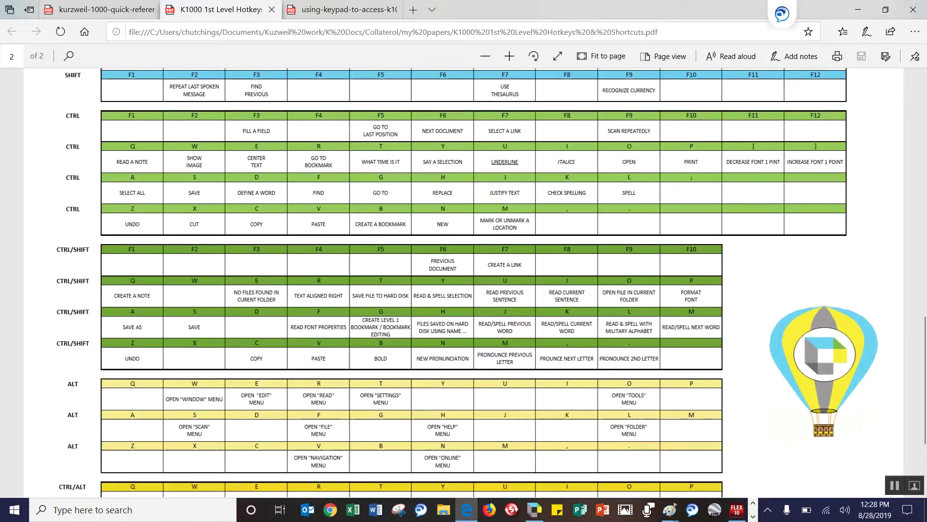
scroll(467, 283, "down", 2)
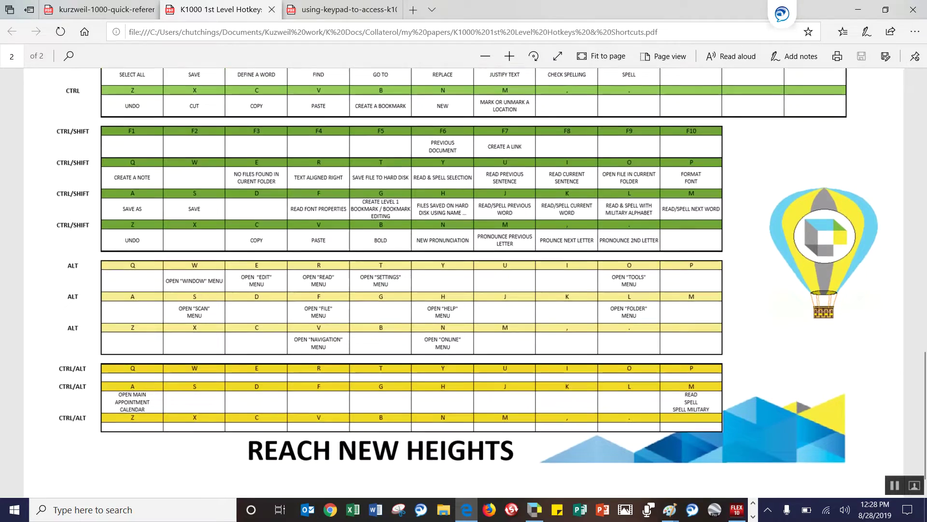
scroll(468, 283, "up", 7)
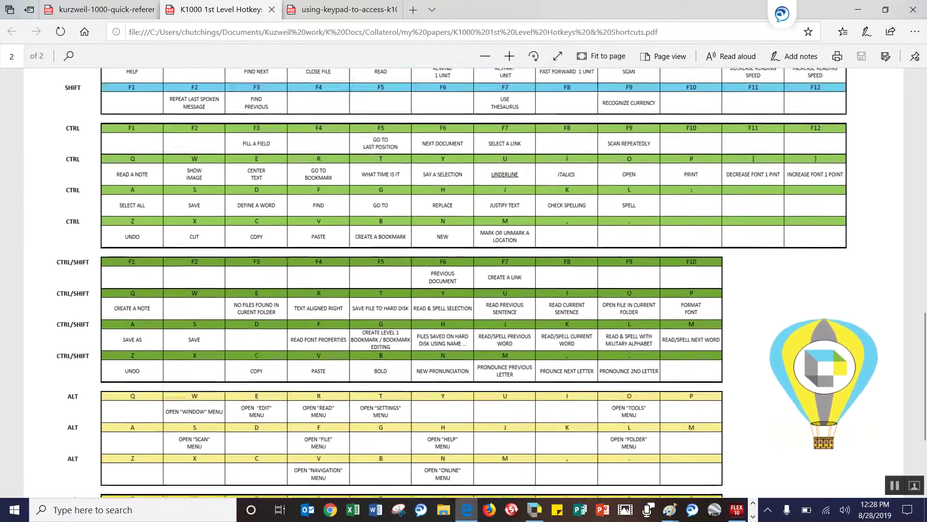
scroll(469, 283, "up", 12)
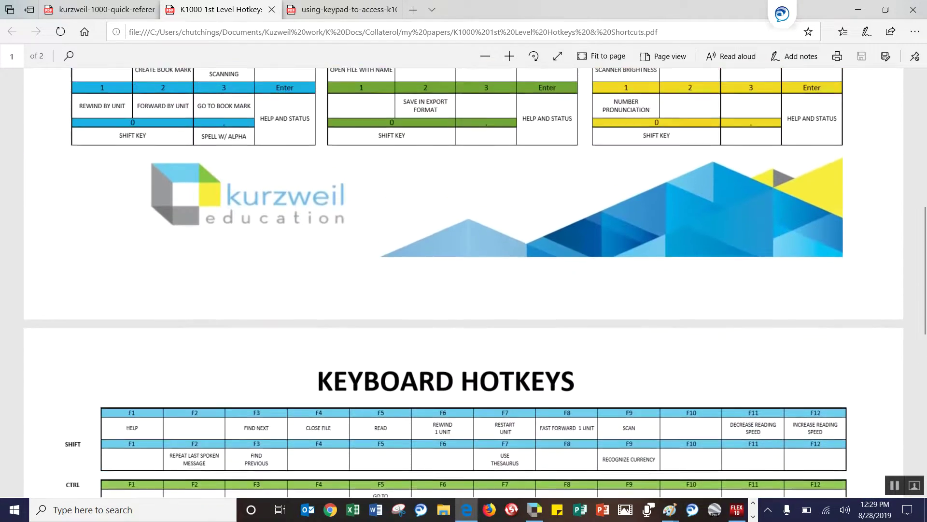
scroll(469, 284, "up", 8)
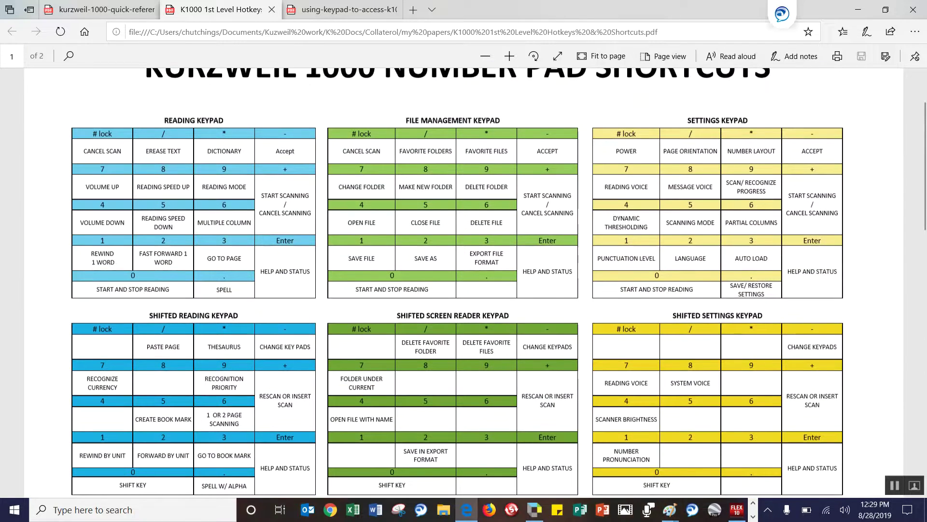
Minimize Edge and open Kurzweil 1000's Tools menu over the AI predictions document.
left_click(859, 9)
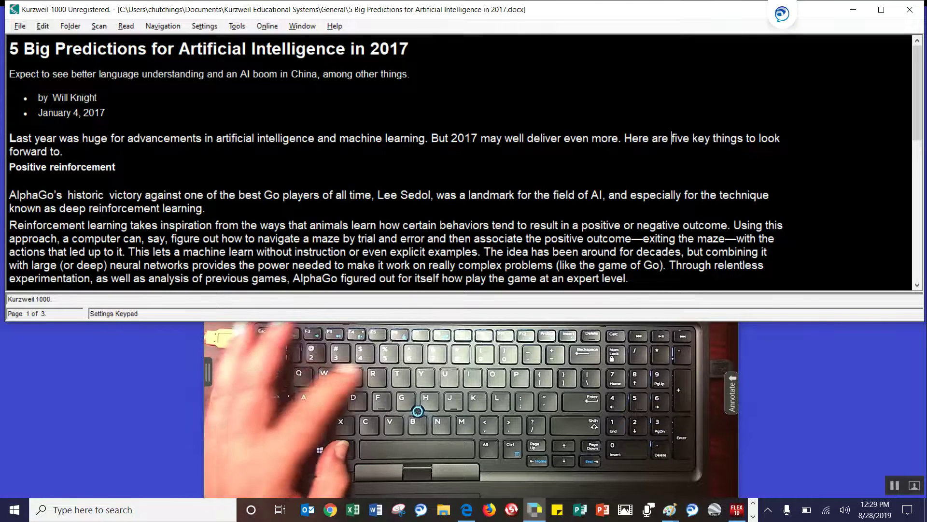
key("alt+t")
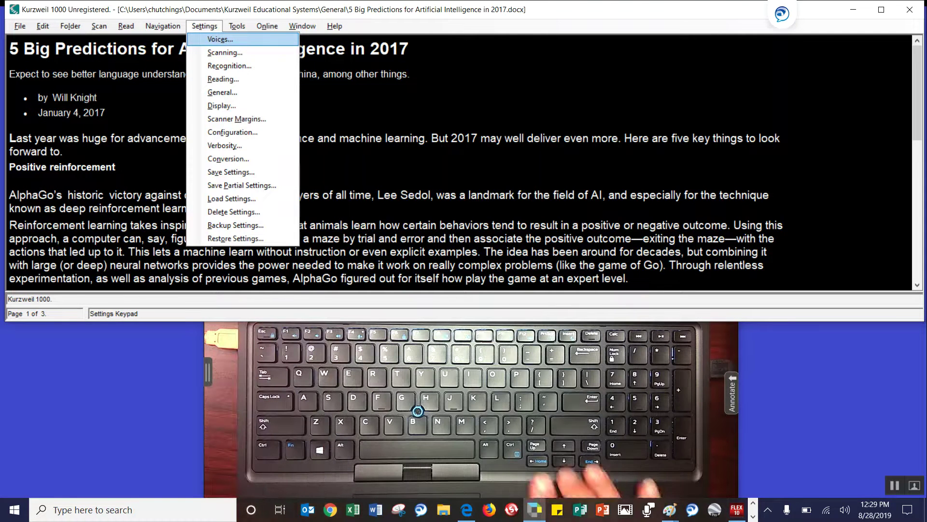
key("Left")
key("Right")
key("Right")
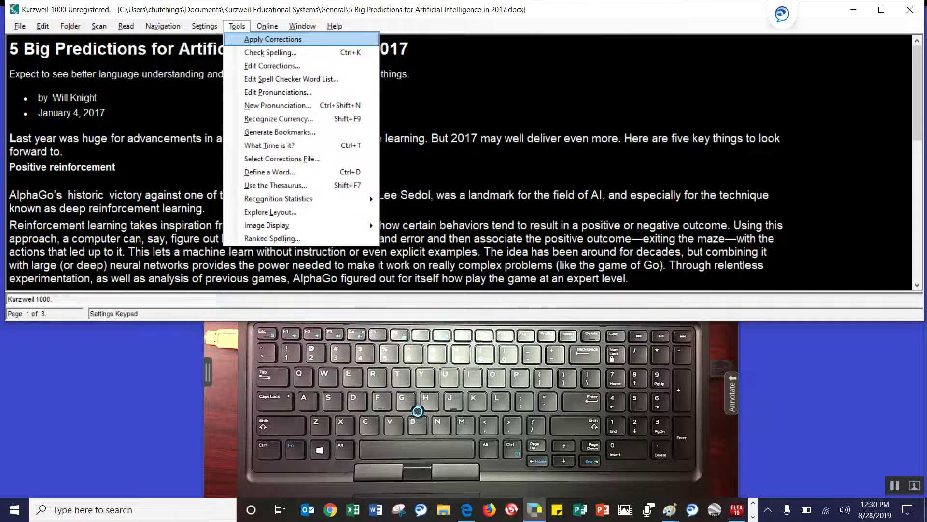
key("Down")
key("Down")
key("Down")
key("Down")
key("Down")
key("Down")
key("Down")
key("Down")
key("Down")
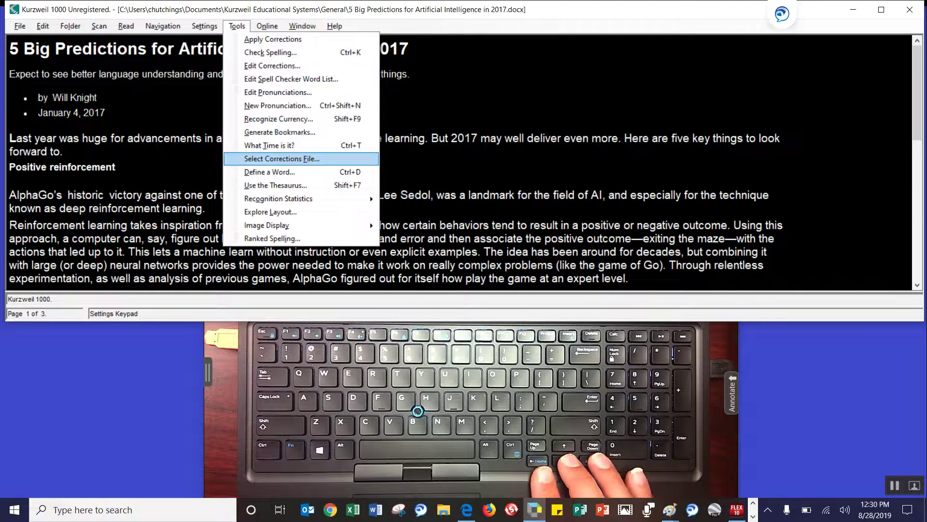
key("Down")
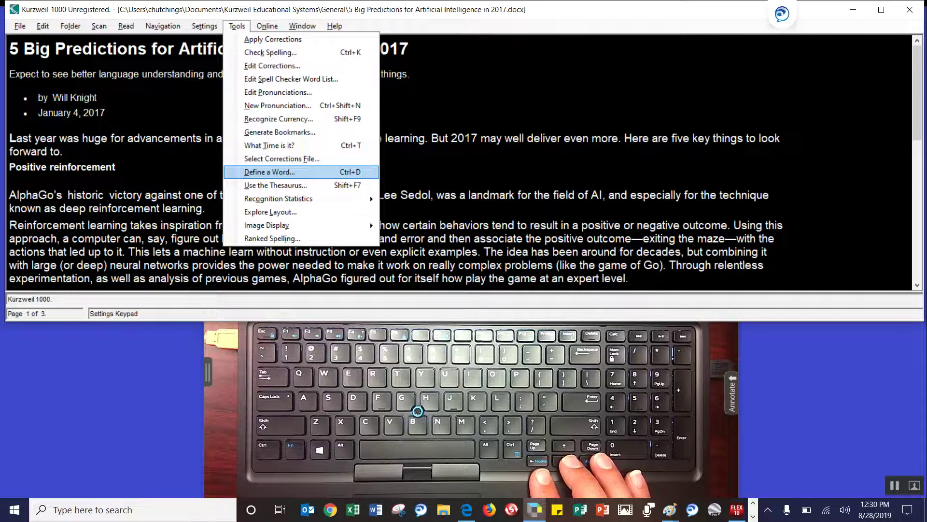
key("Down")
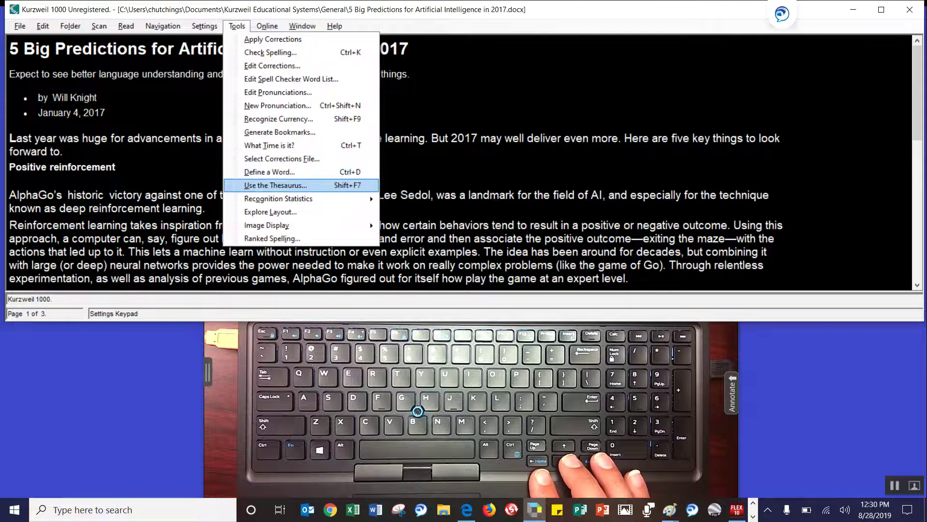
key("Down")
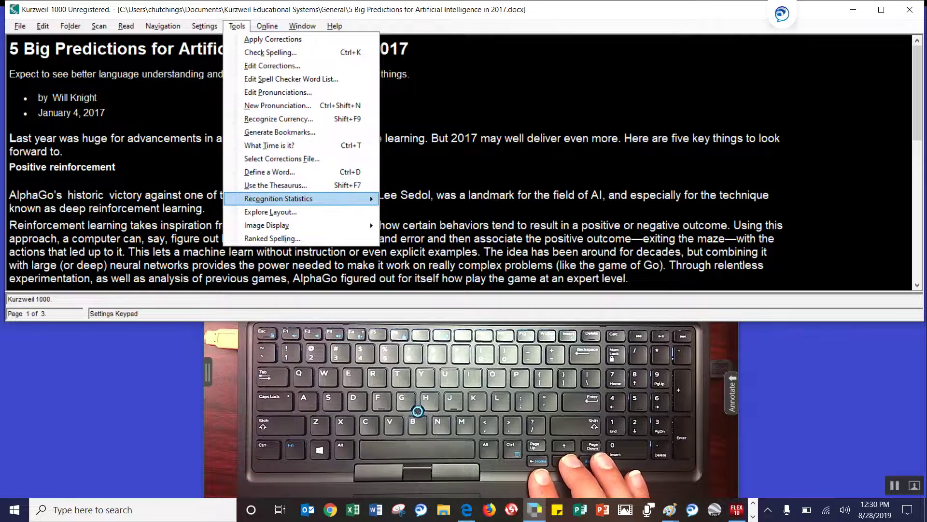
key("Right")
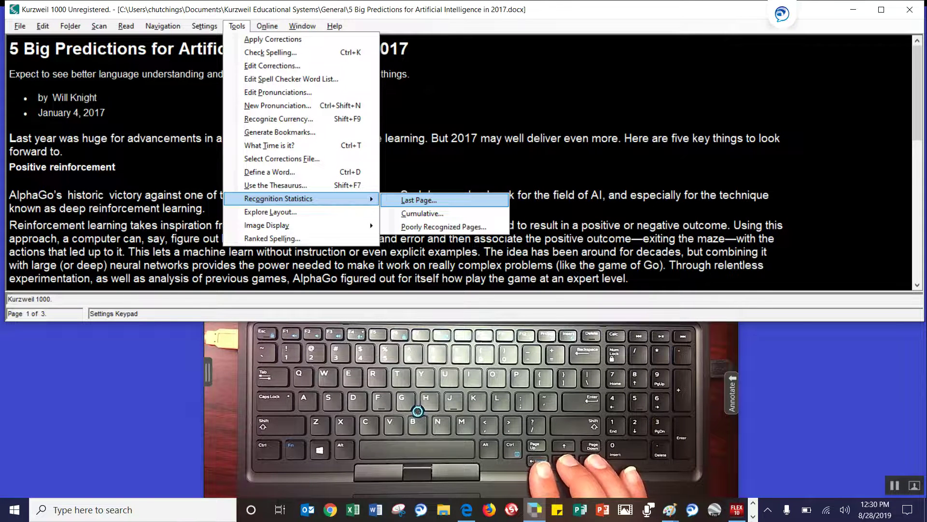
key("Left")
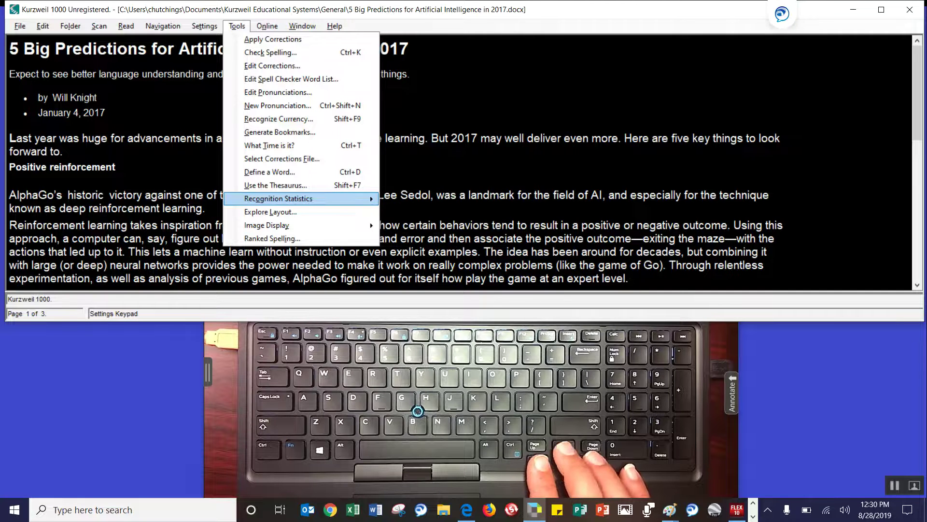
key("Right")
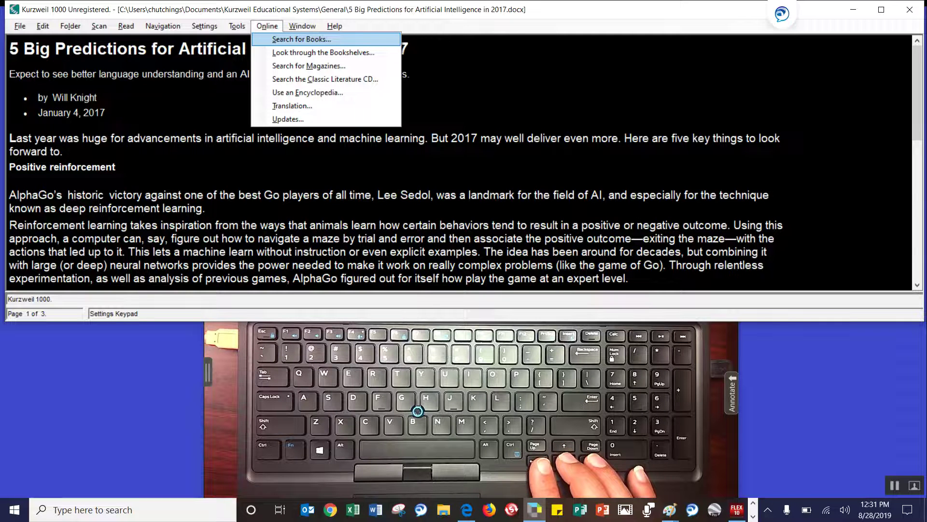
Move across to the Window menu, which lists Next Document, Previous Document and the AI predictions article.
key("Right")
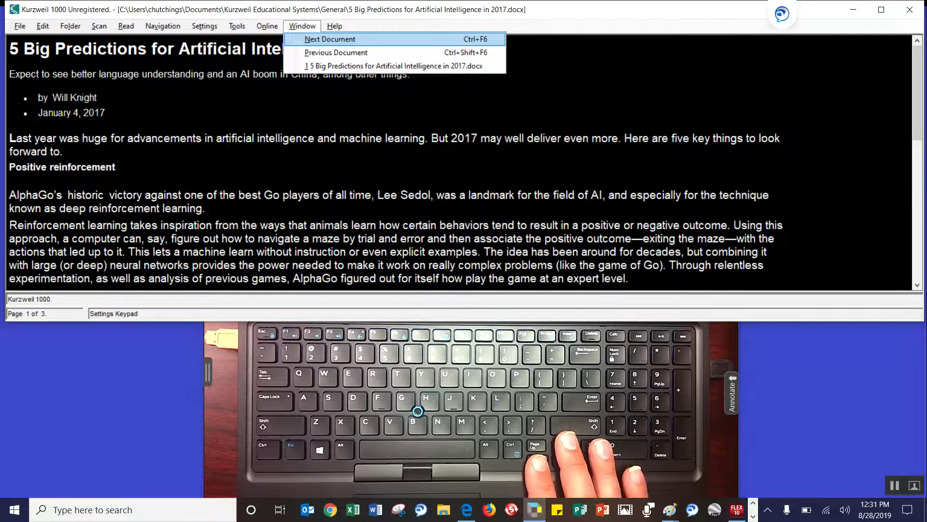
Move past the Help menu and wrap around to the File menu, listing New through Exit.
key("Right")
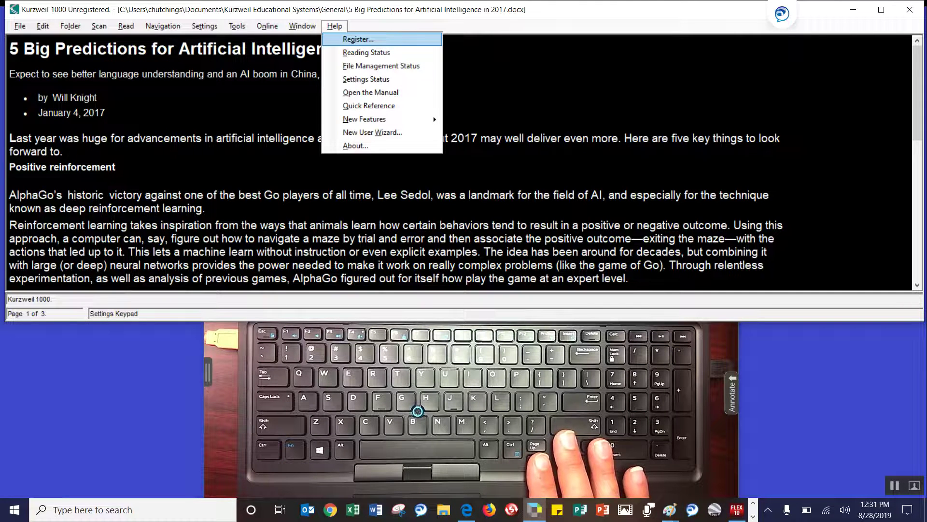
key("Right")
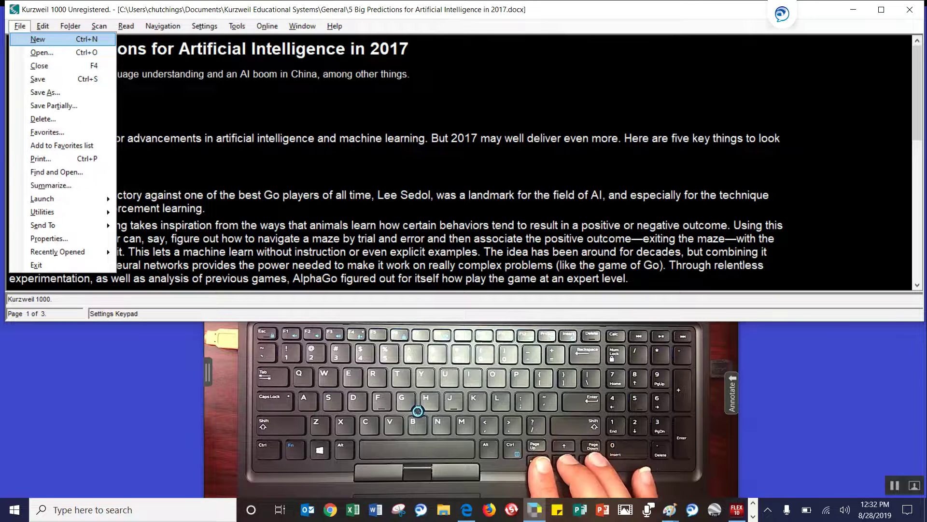
Preview the File menu's Launch submenu, then open Utilities with Copy, Move, Extract Image and more.
key("Down")
key("Down")
key("Down")
key("Down")
key("Down")
key("Down")
key("Down")
key("Down")
key("Down")
key("Down")
key("Down")
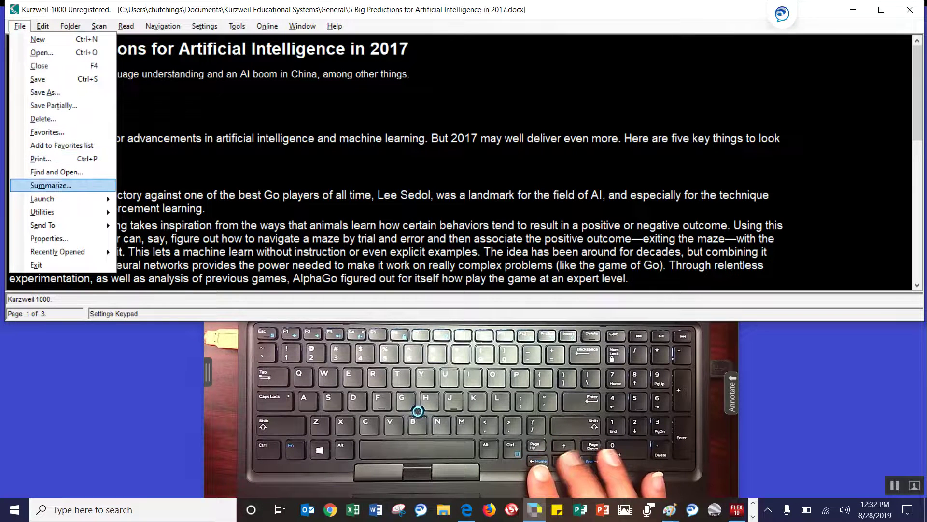
key("Down")
key("Right")
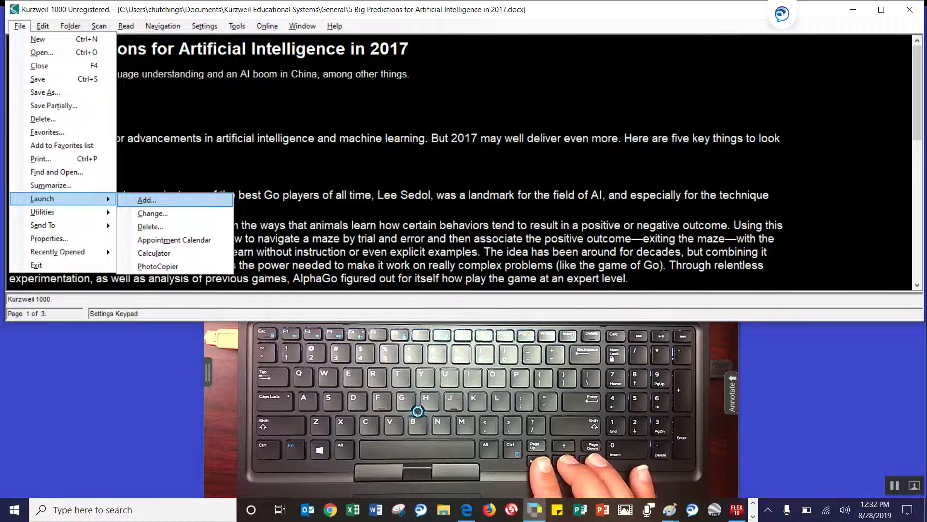
key("Left")
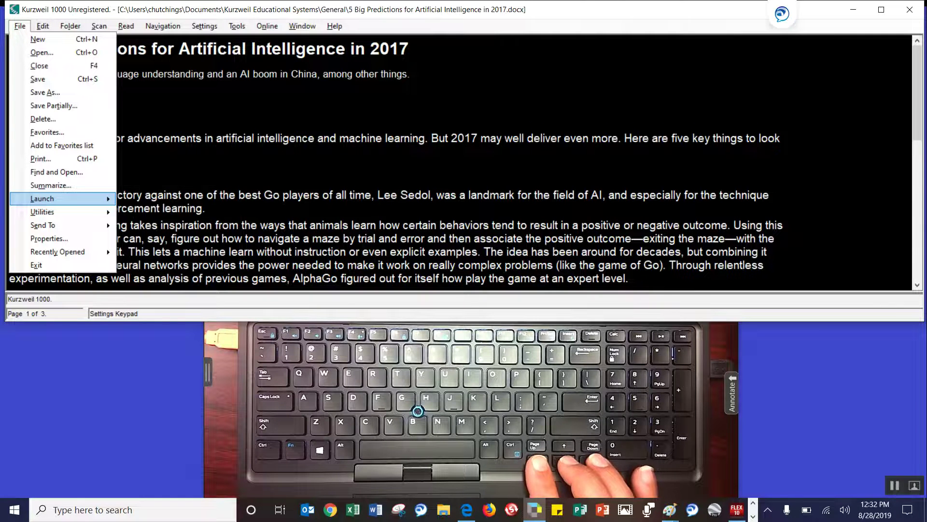
key("Down")
key("Right")
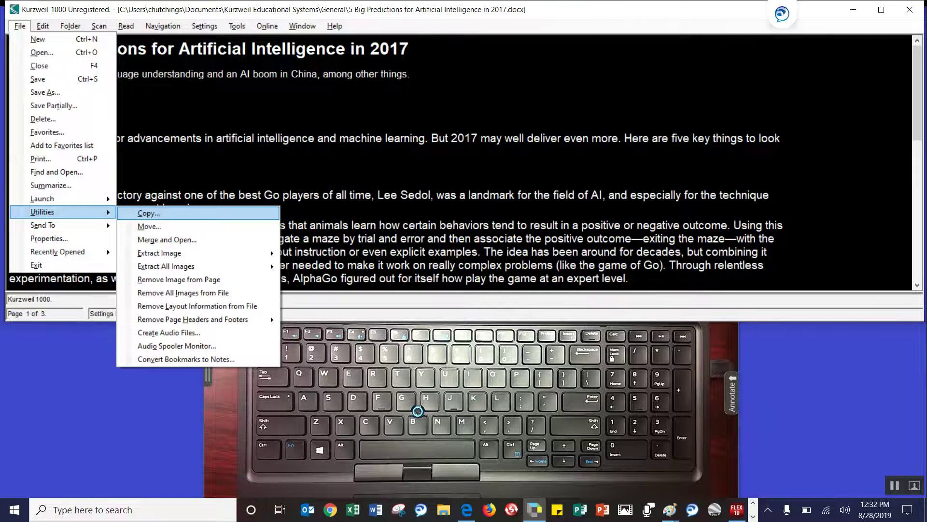
Close the Utilities submenu and move to the Edit menu with Undo, Cut, Copy, Find and Replace.
key("Left")
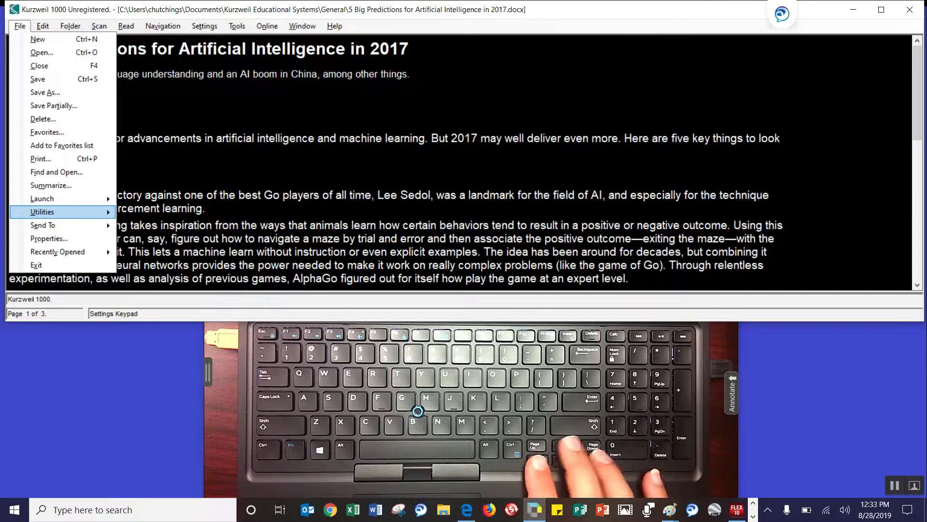
key("Right")
key("Left")
key("Up")
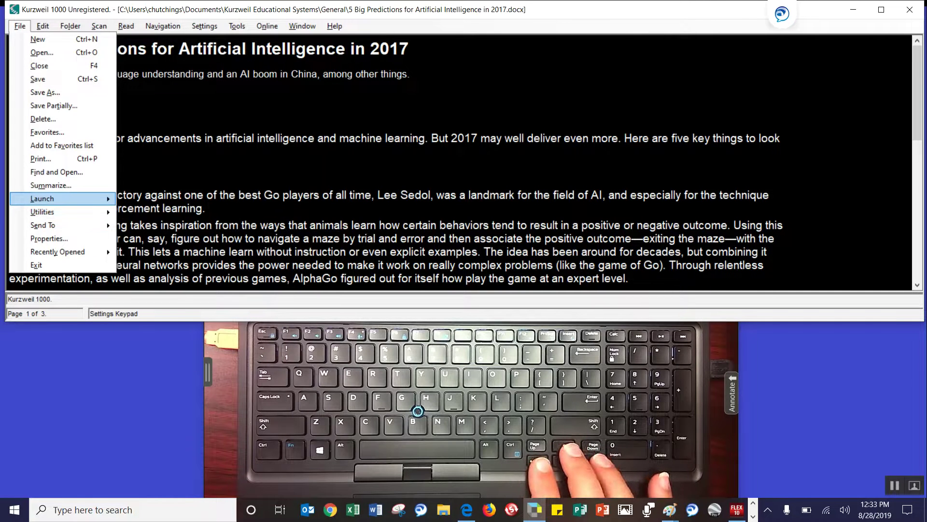
key("Right")
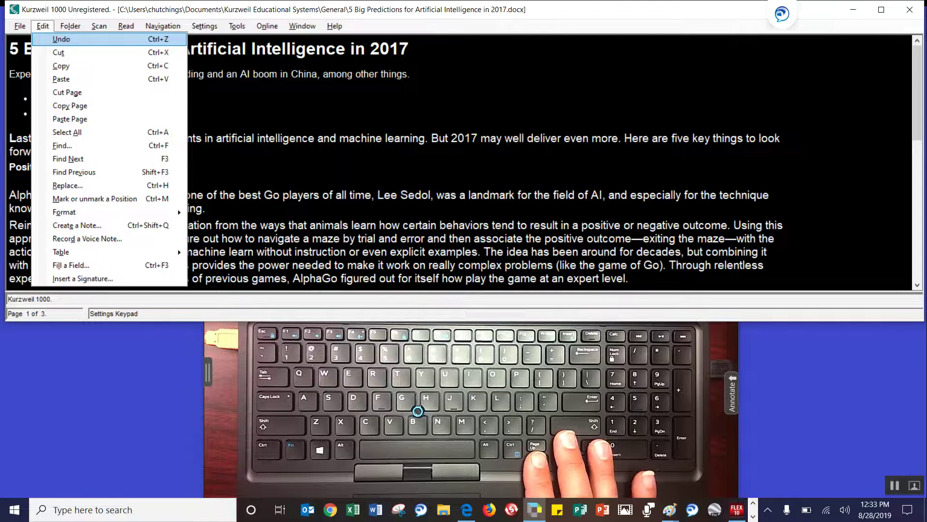
Move across the Folder and Scan menus to the Read menu, from Start Reading to Read Current Note.
key("Right")
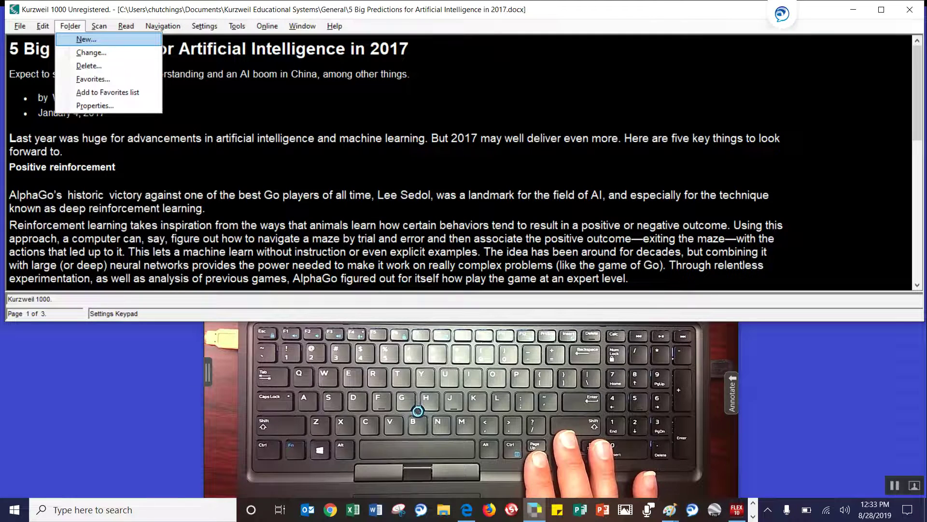
key("Right")
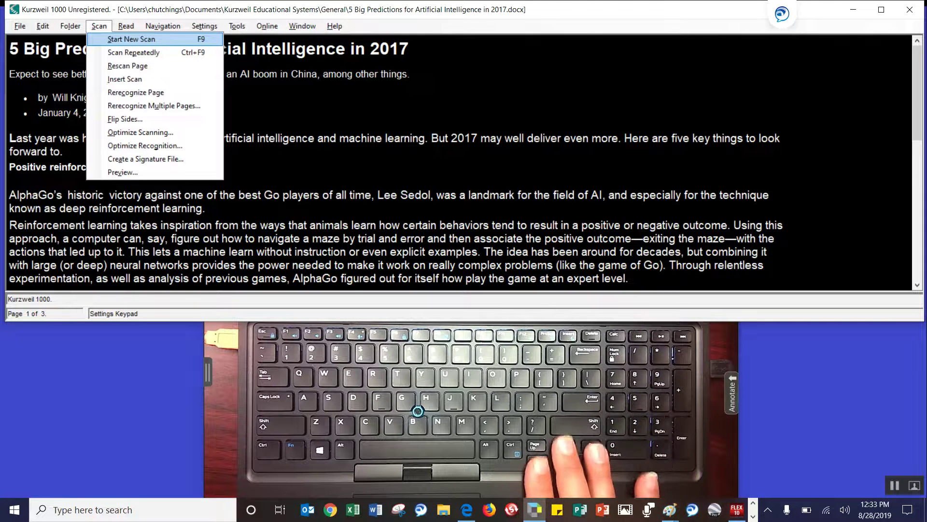
key("Right")
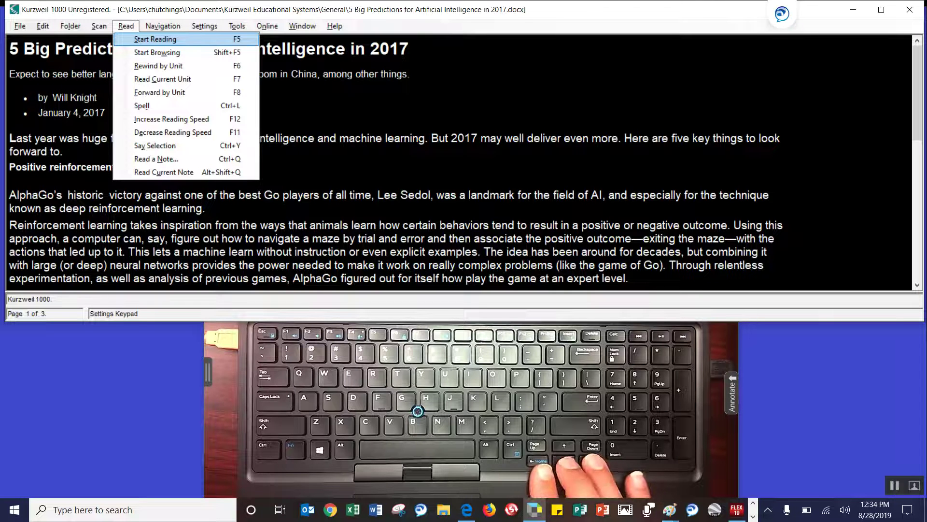
Move from the Navigation menu across to the Online menu, from Search for Books to Updates.
key("Right")
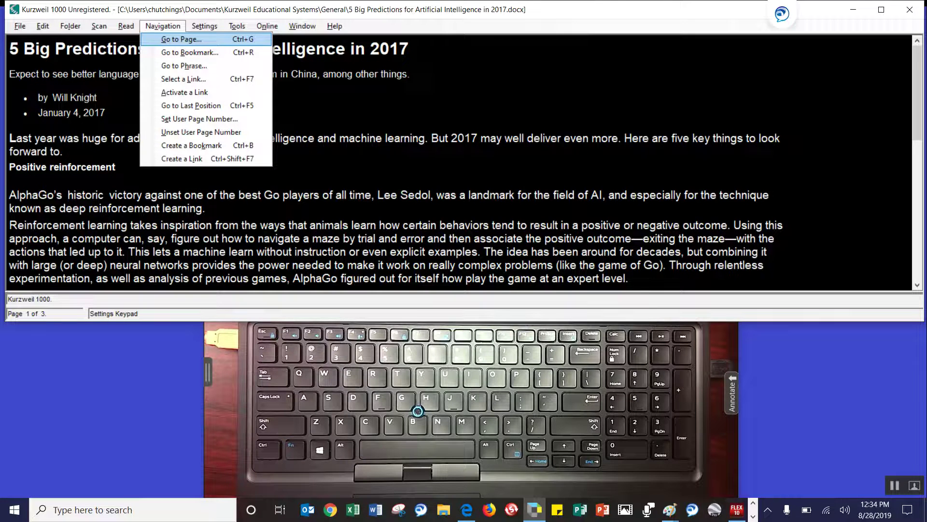
key("Right")
key("Right")
key("Right")
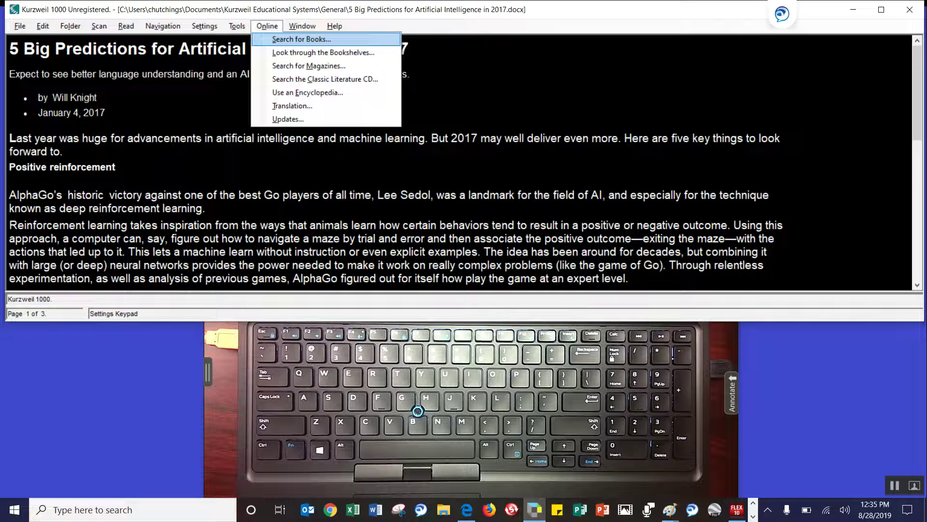
Run Online > Updates, which fails with an FTP session error, and move focus to Cancel.
key("Down")
key("Down")
key("Down")
key("Down")
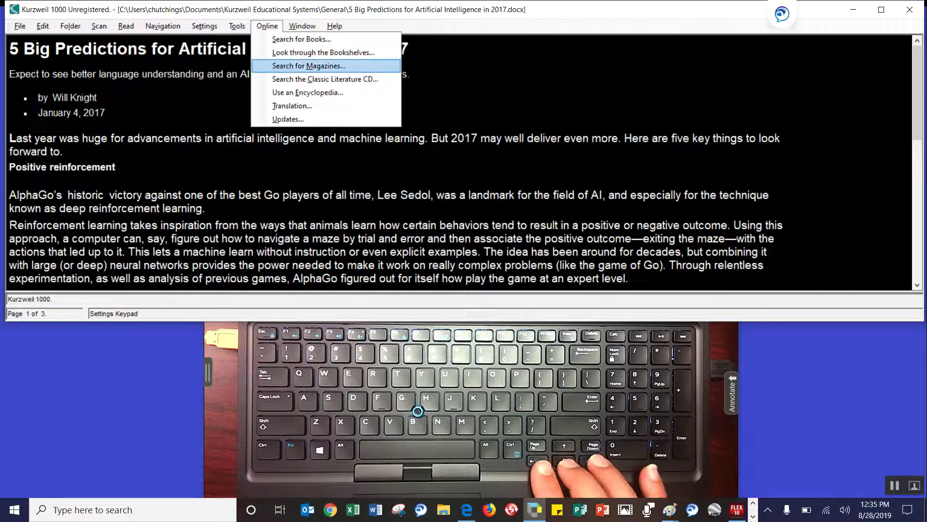
key("Down")
key("Down")
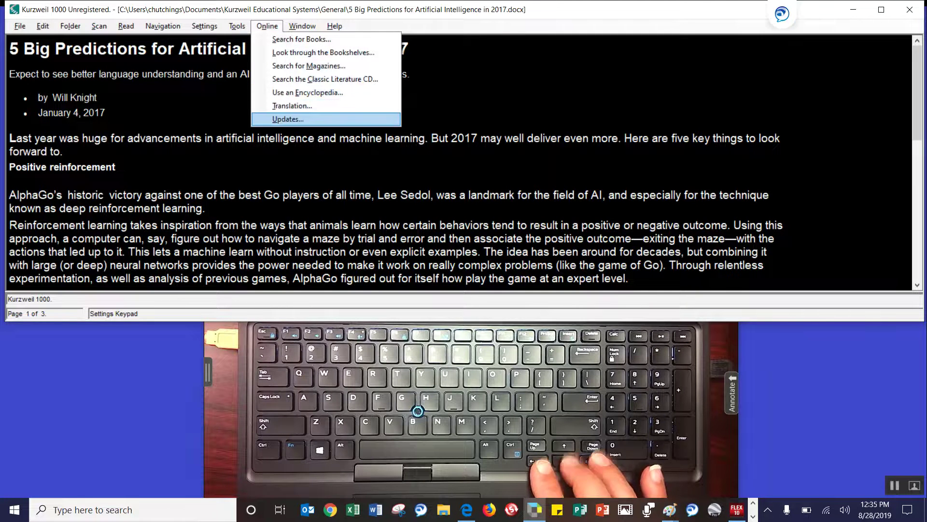
key("Return")
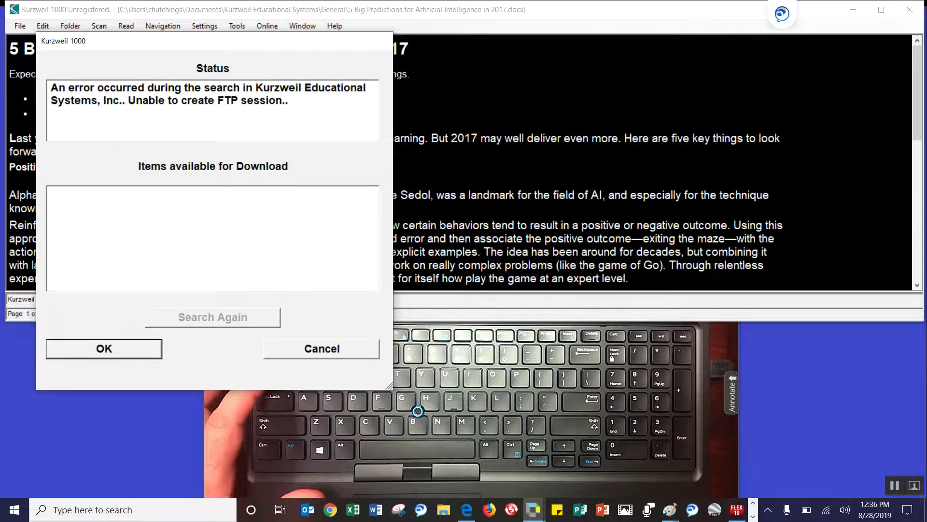
key("Tab")
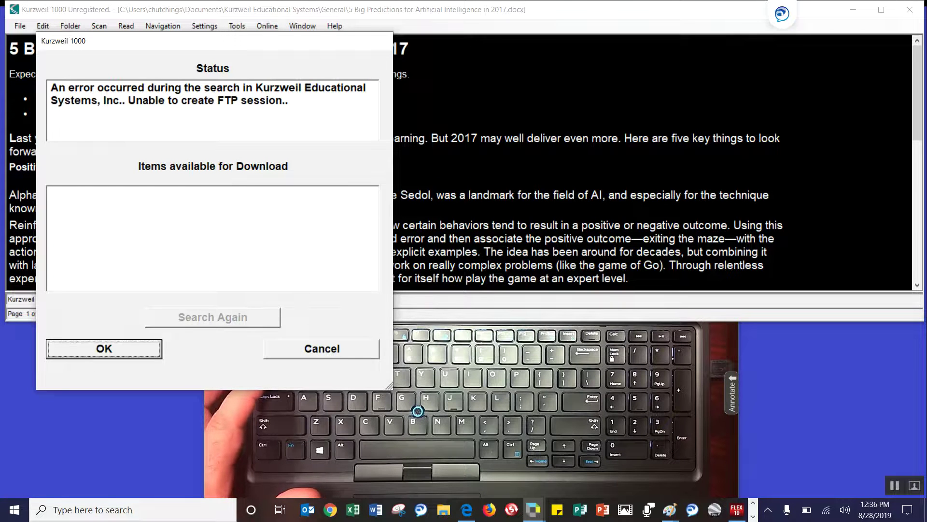
key("Tab")
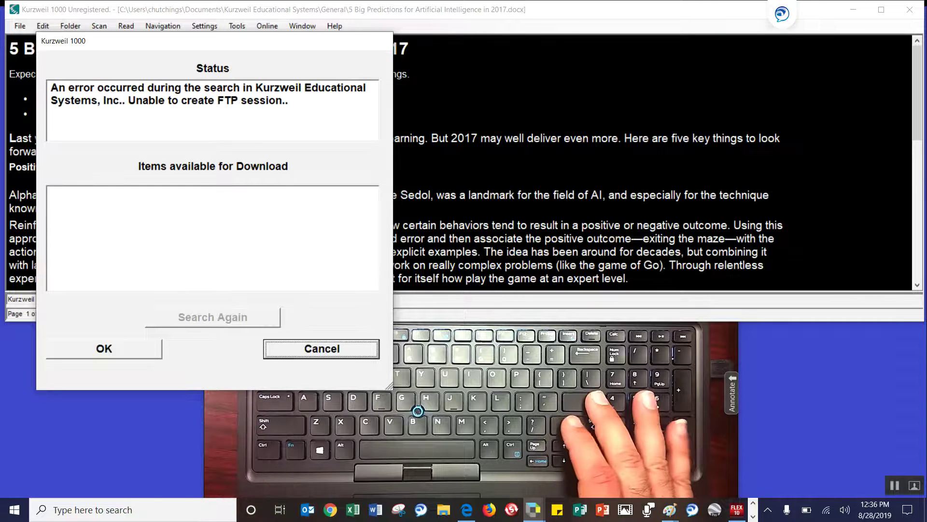
key("Return")
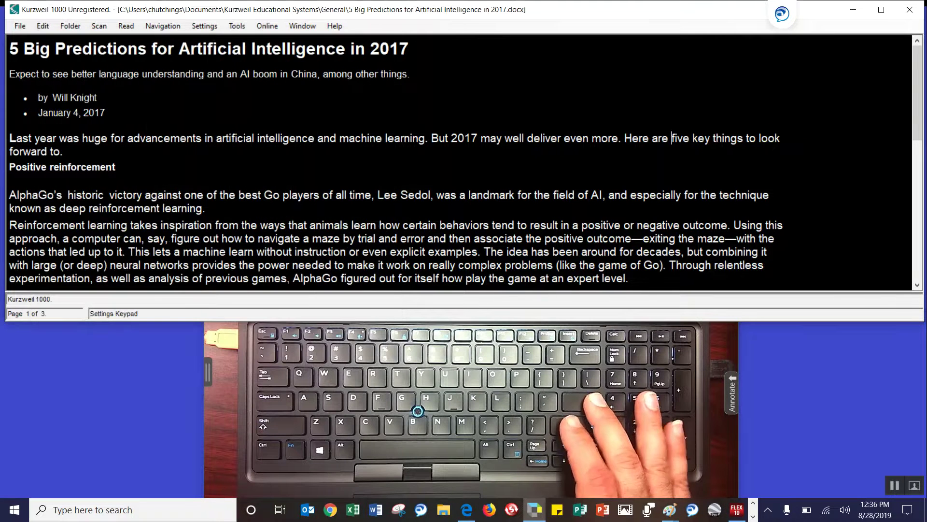